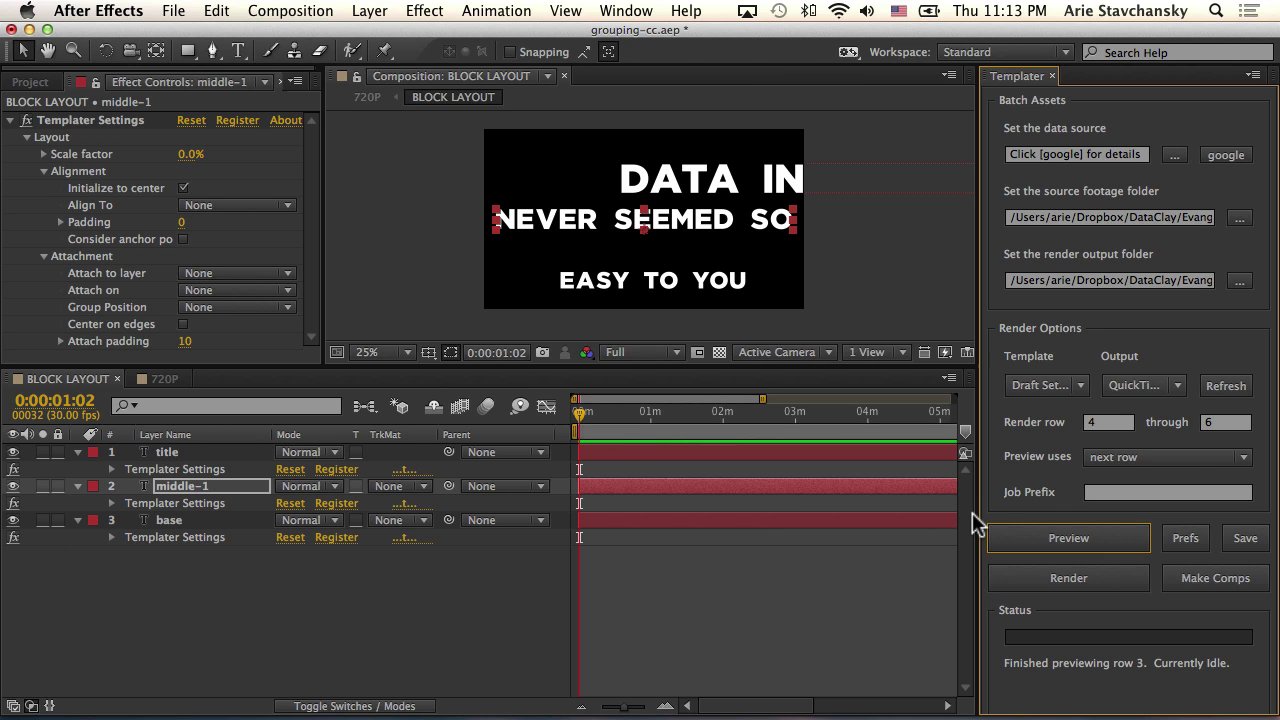
Select the title, base and middle-1 layers, then check the spreadsheet on the other desktop.
{"action": "left_click", "coordinate": [712, 186]}
{"action": "left_click", "coordinate": [695, 240]}
{"action": "left_click", "coordinate": [700, 282]}
{"action": "left_click", "coordinate": [700, 219]}
{"action": "key", "text": "ctrl+Right"}
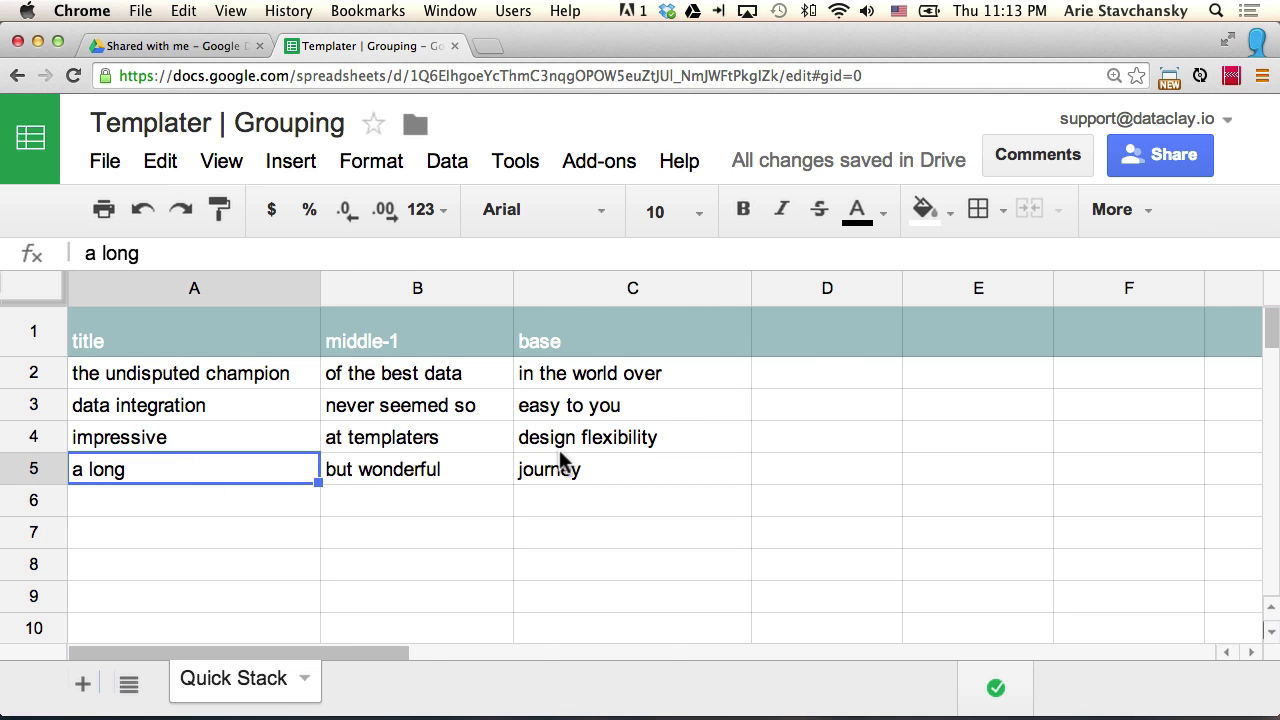
{"action": "key", "text": "super+Tab"}
Use the Quick Stack worksheet as Templater's Google data source and preview rows 2 and 3.
{"action": "left_click", "coordinate": [1226, 155]}
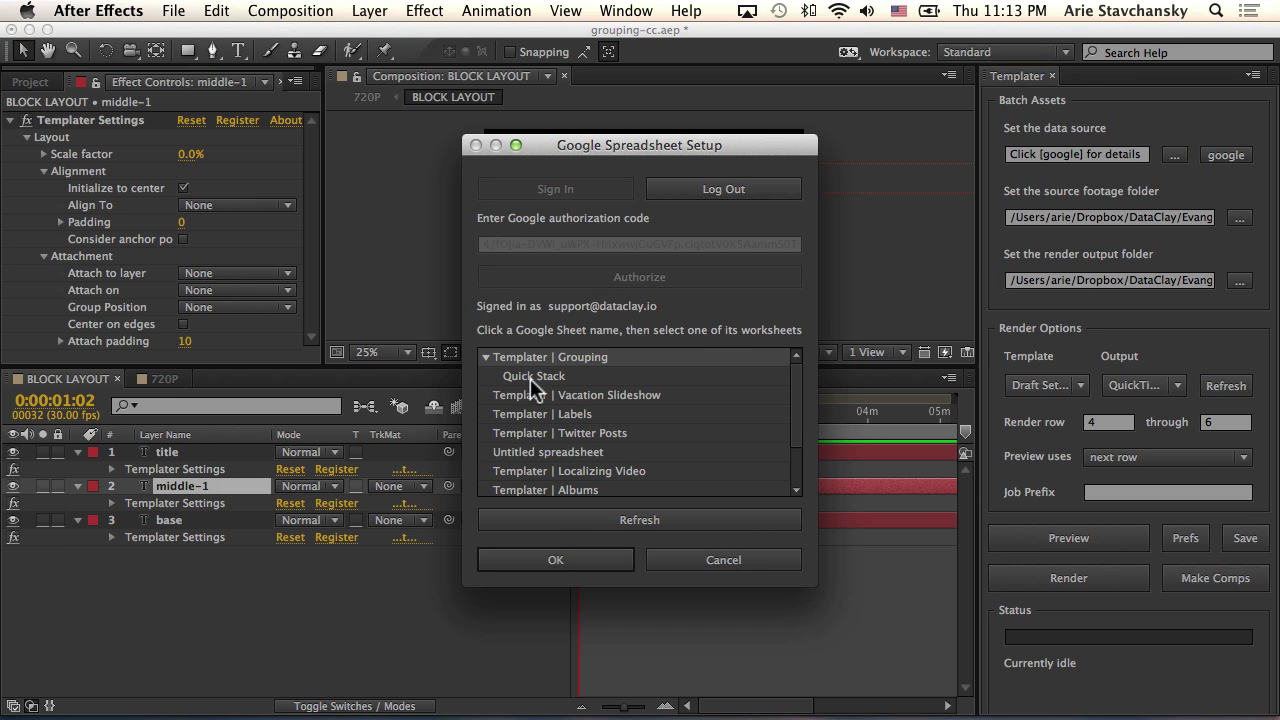
{"action": "left_click", "coordinate": [530, 377]}
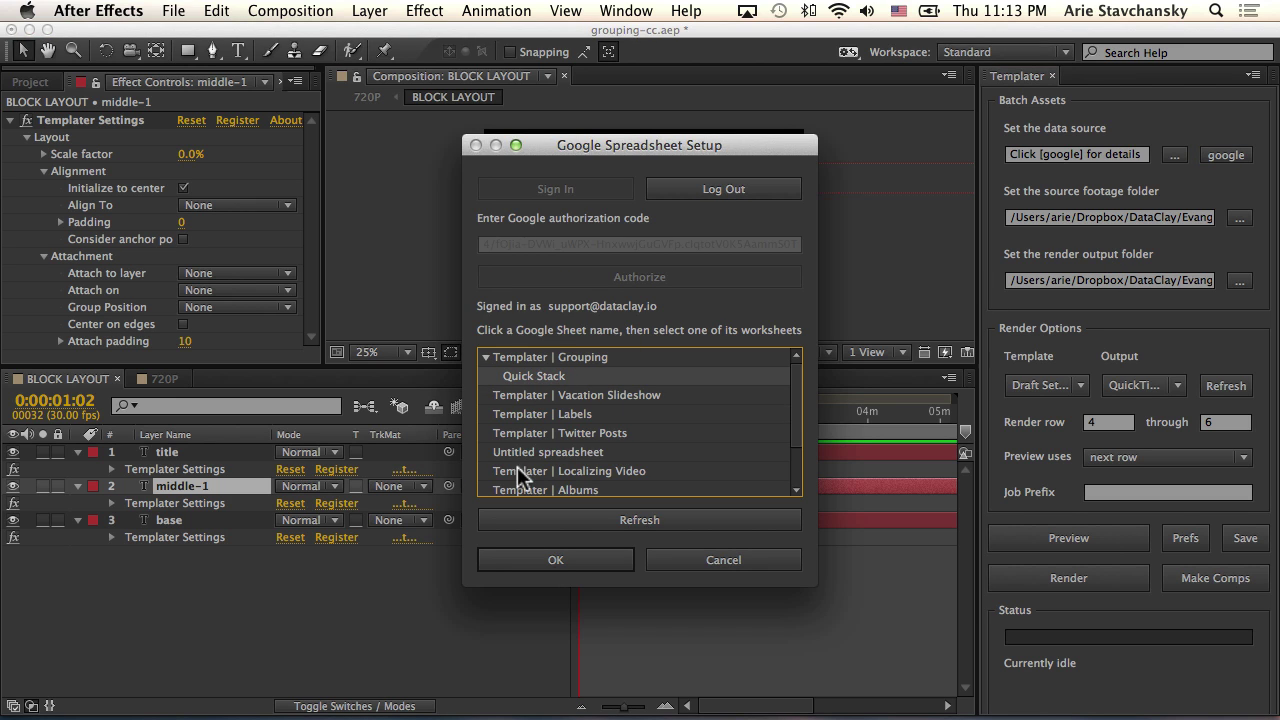
{"action": "left_click", "coordinate": [526, 559]}
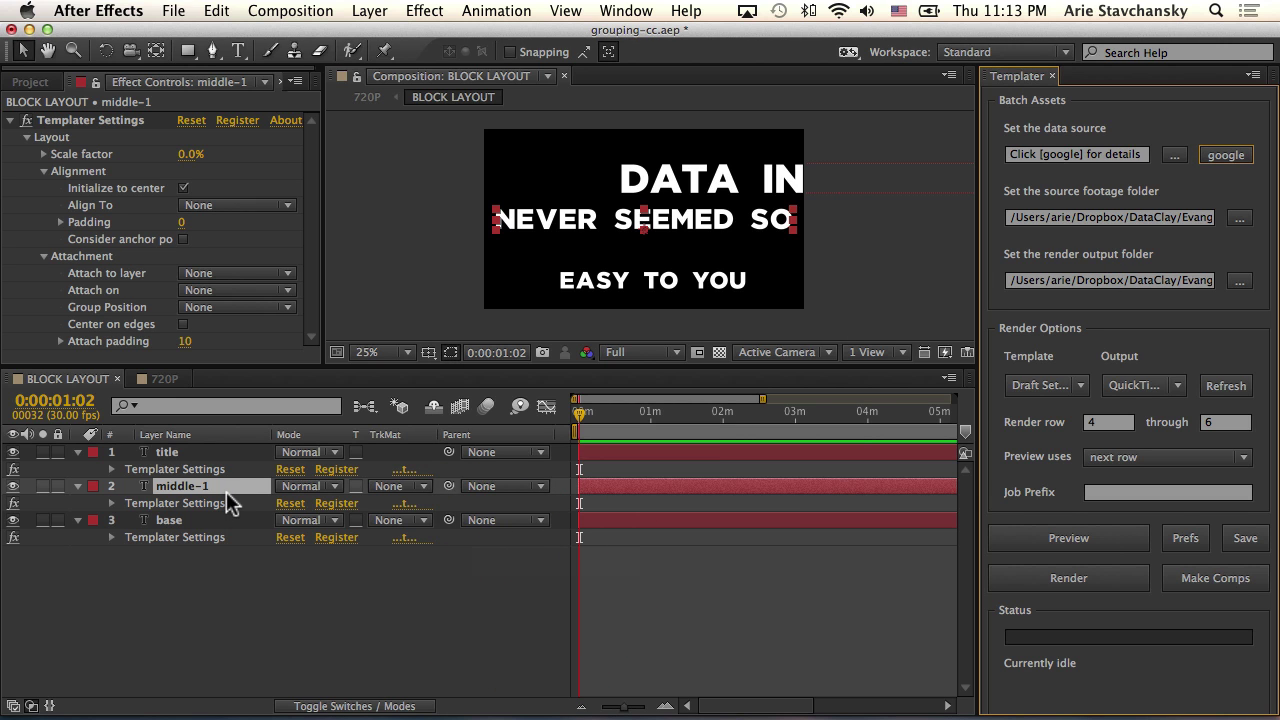
{"action": "left_click", "coordinate": [1036, 537]}
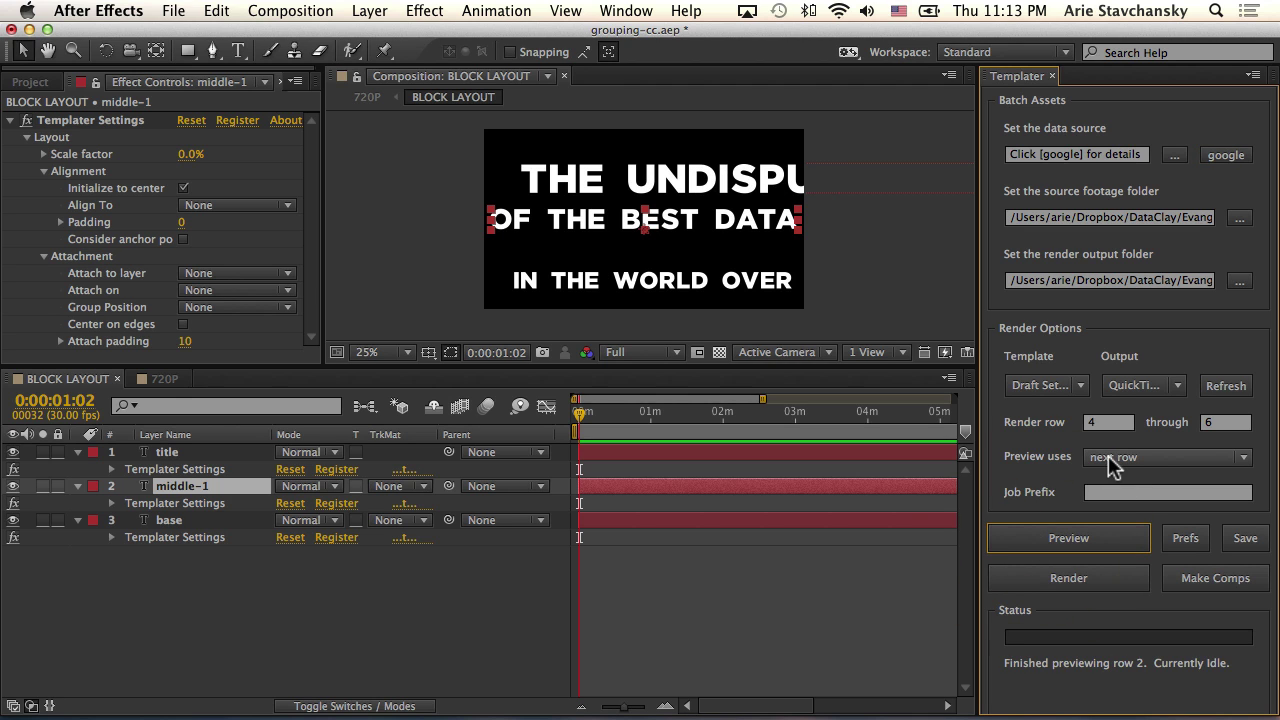
{"action": "left_click", "coordinate": [1066, 539]}
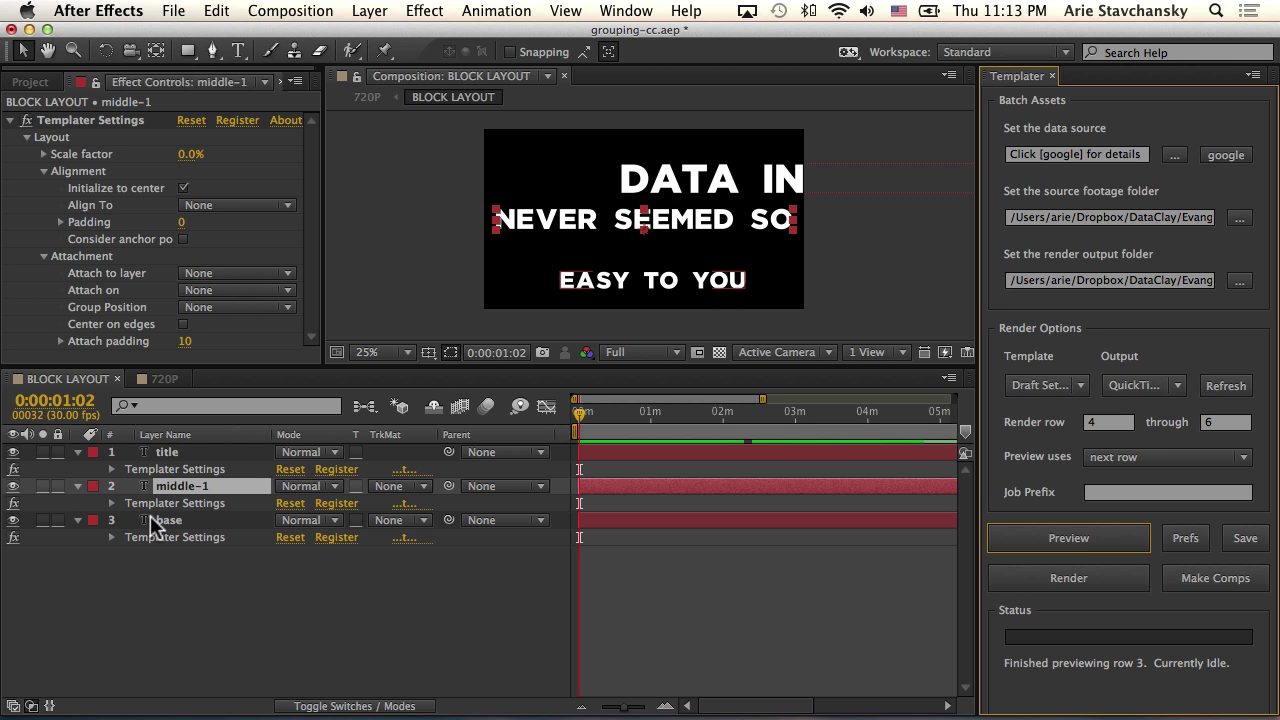
{"action": "key", "text": "ctrl+Right"}
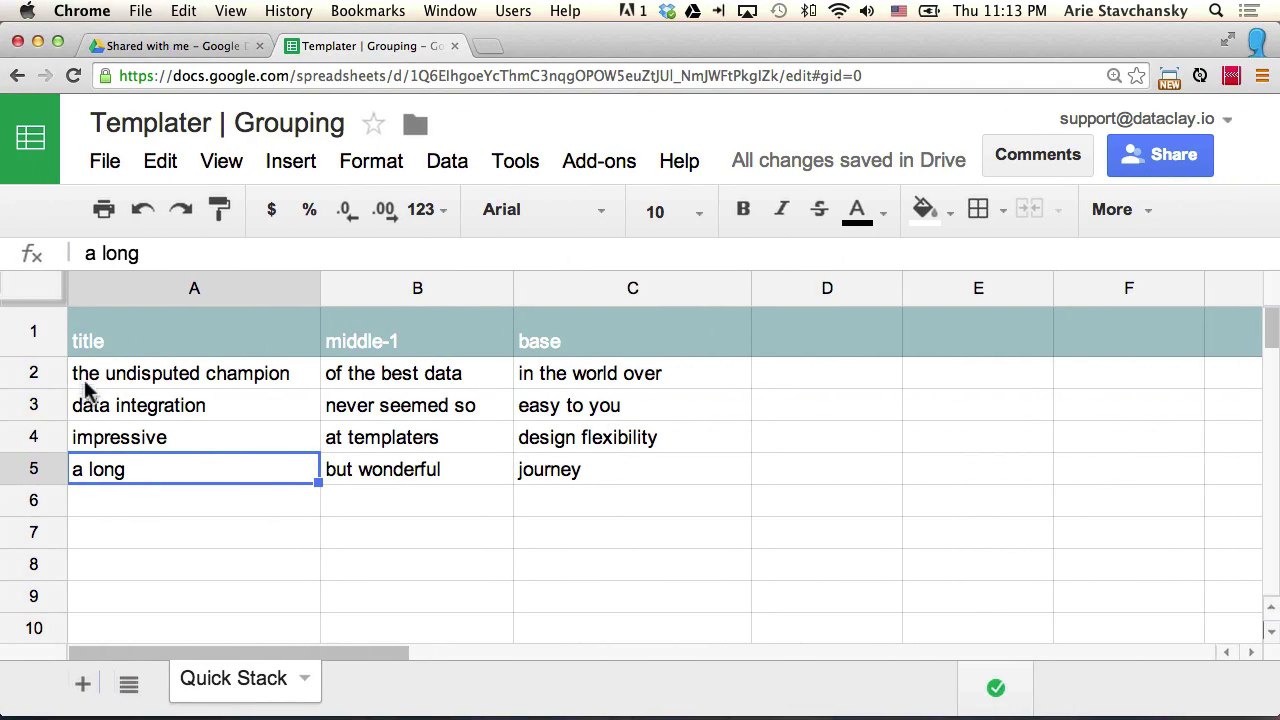
{"action": "key", "text": "ctrl+Left"}
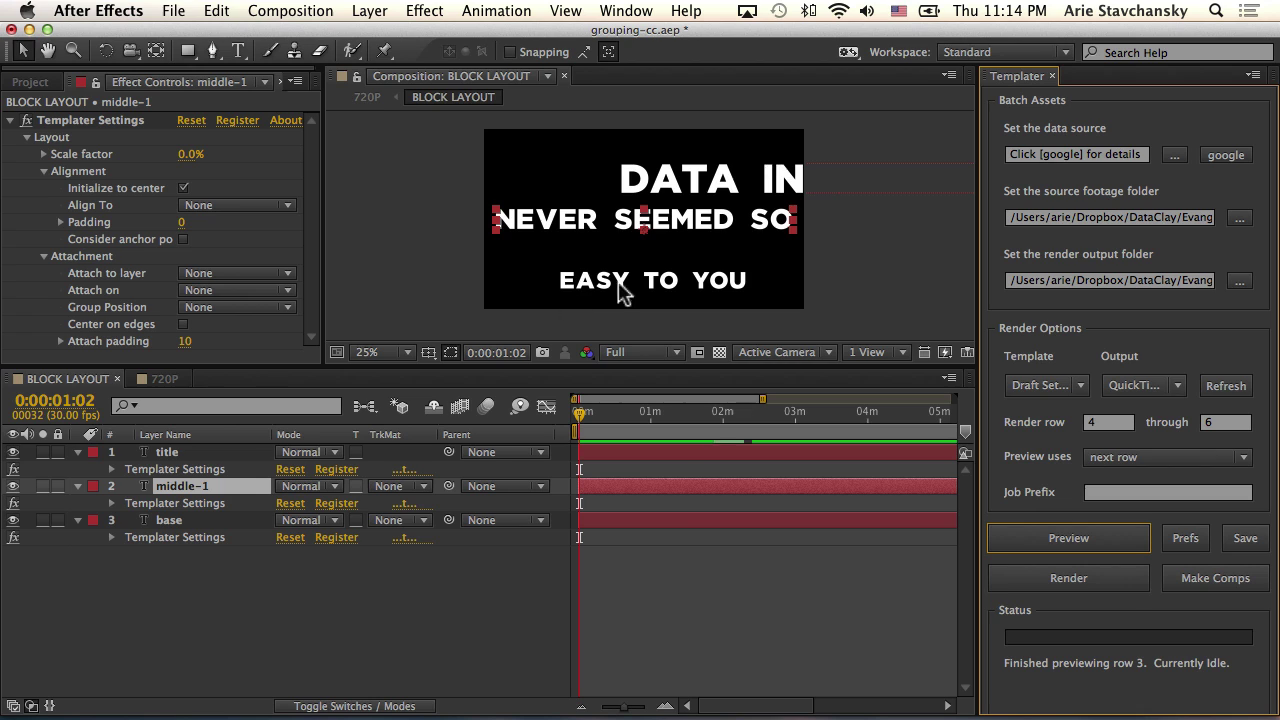
Enter 80 as the Templater Scale factor on the title, middle-1 and base layers.
{"action": "left_click", "coordinate": [638, 186]}
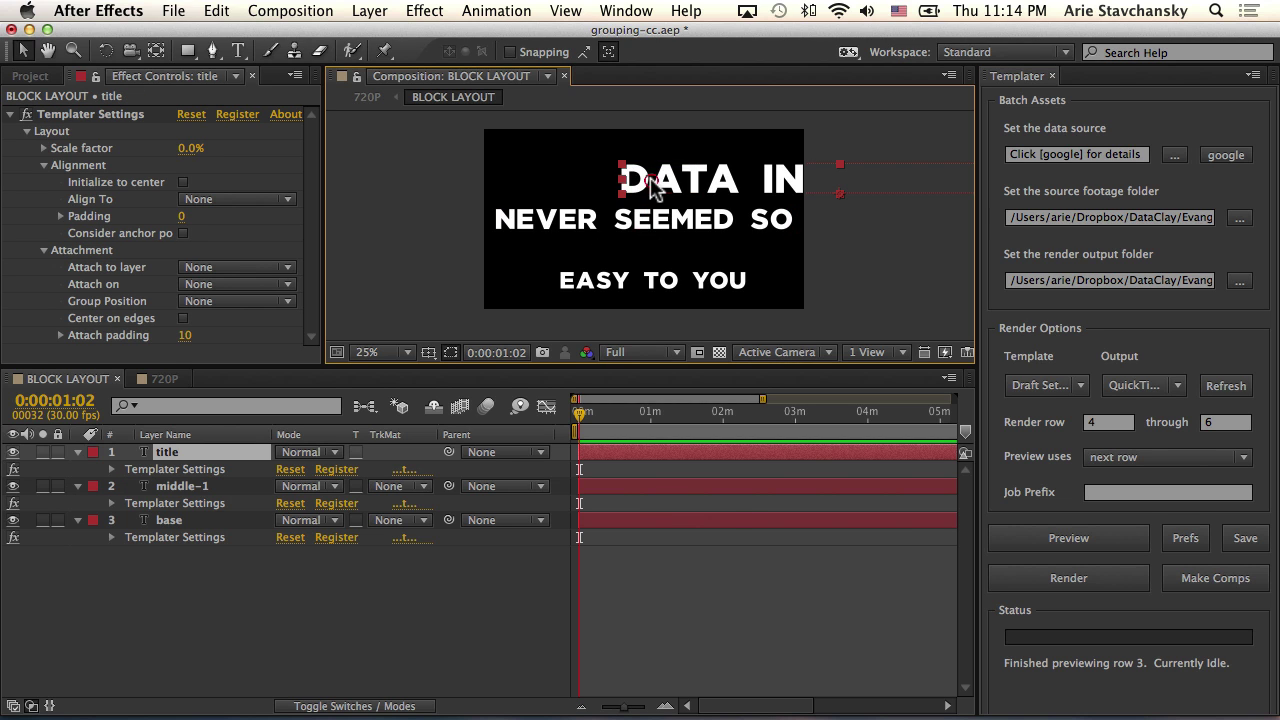
{"action": "left_click", "coordinate": [188, 152]}
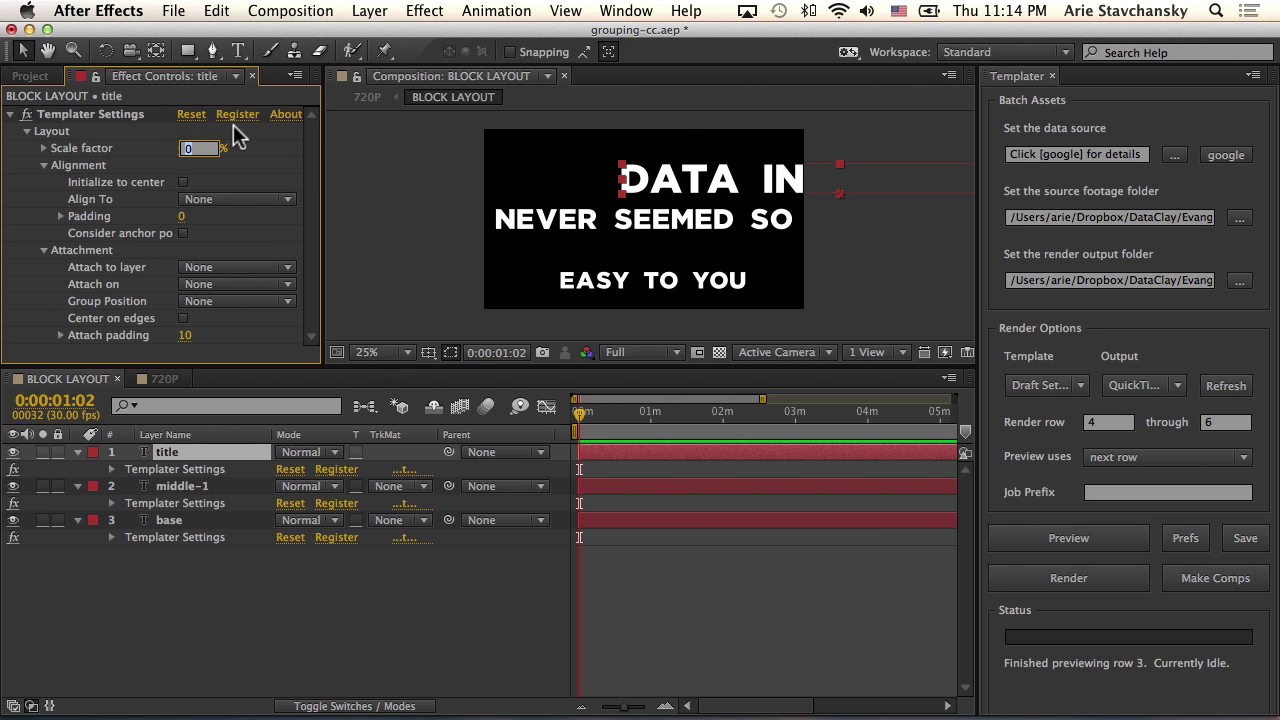
{"action": "type", "text": "80"}
{"action": "key", "text": "Return"}
{"action": "left_click", "coordinate": [562, 226]}
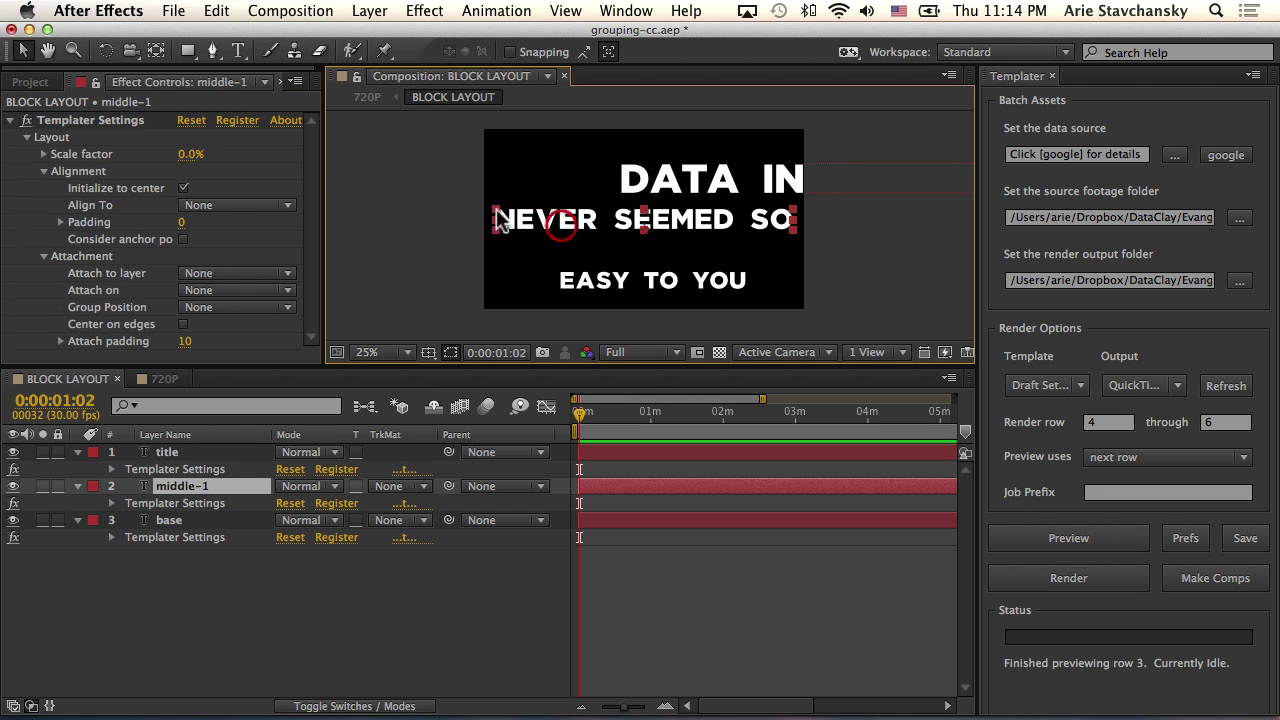
{"action": "left_click", "coordinate": [190, 156]}
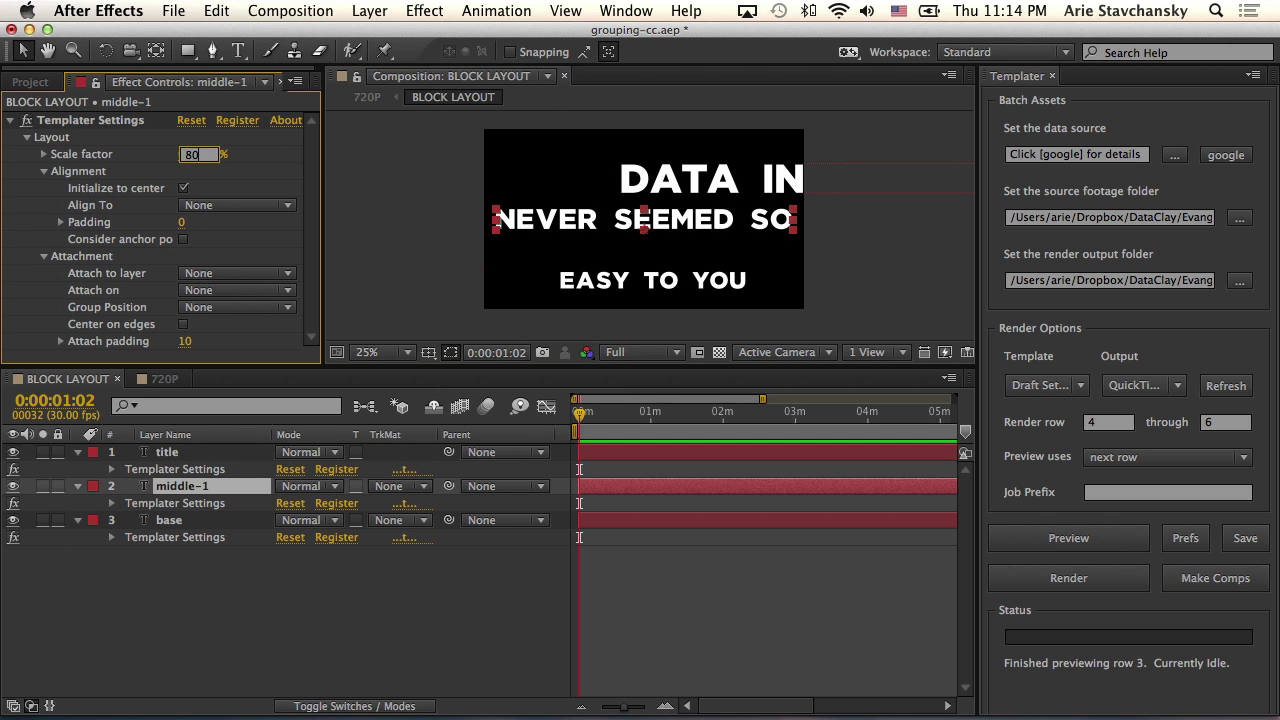
{"action": "type", "text": "80"}
{"action": "left_click", "coordinate": [562, 280]}
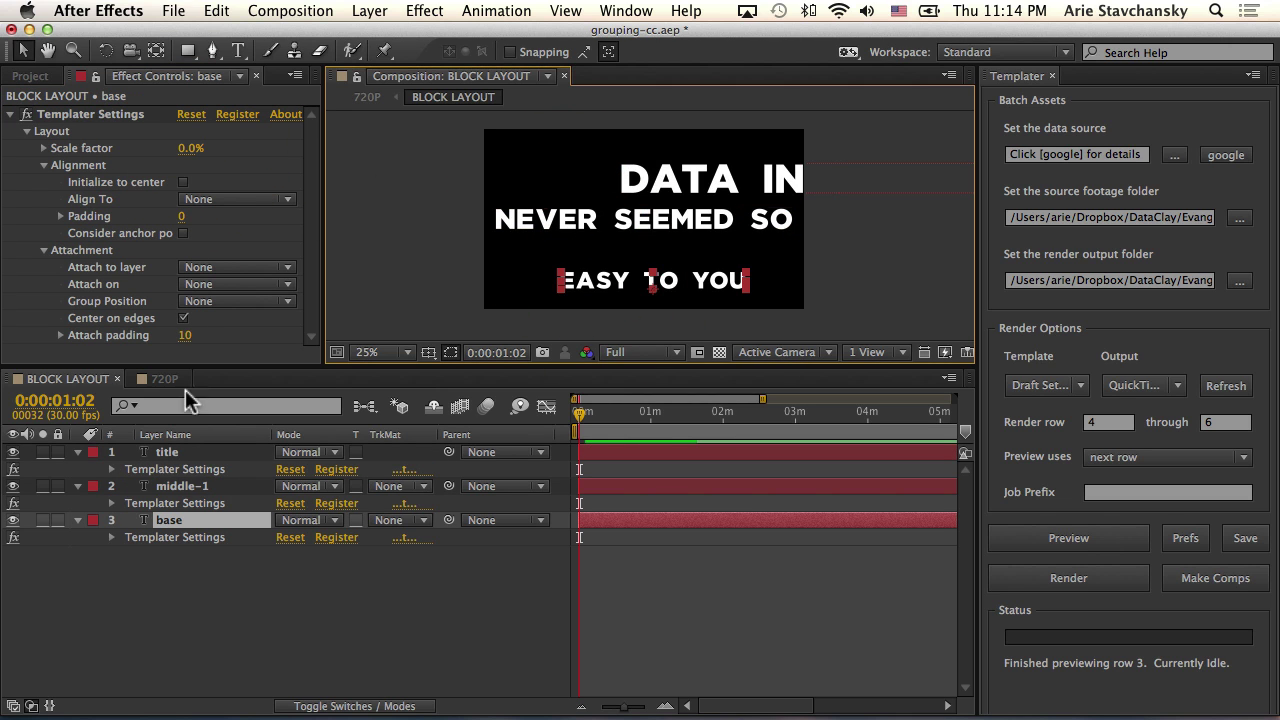
{"action": "left_click", "coordinate": [190, 152]}
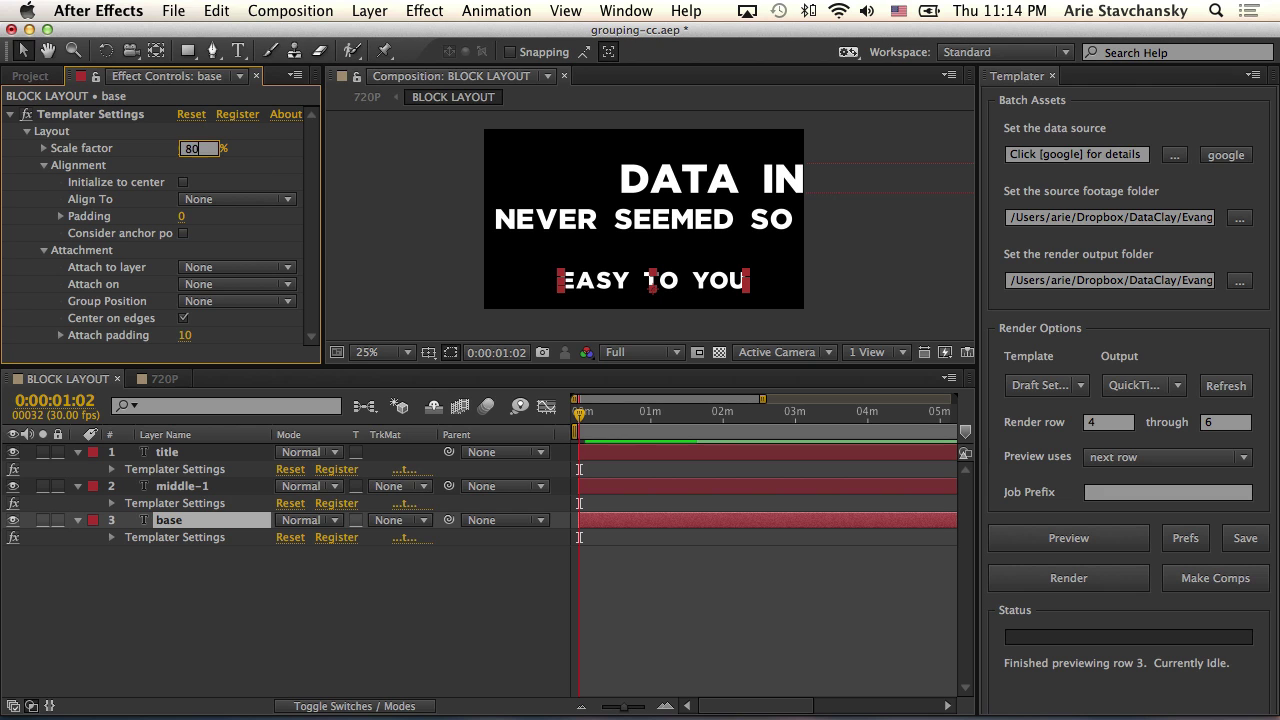
{"action": "type", "text": "80"}
{"action": "key", "text": "Return"}
Preview the next row and drag the title layer left so it fits in the frame.
{"action": "left_click", "coordinate": [1067, 537]}
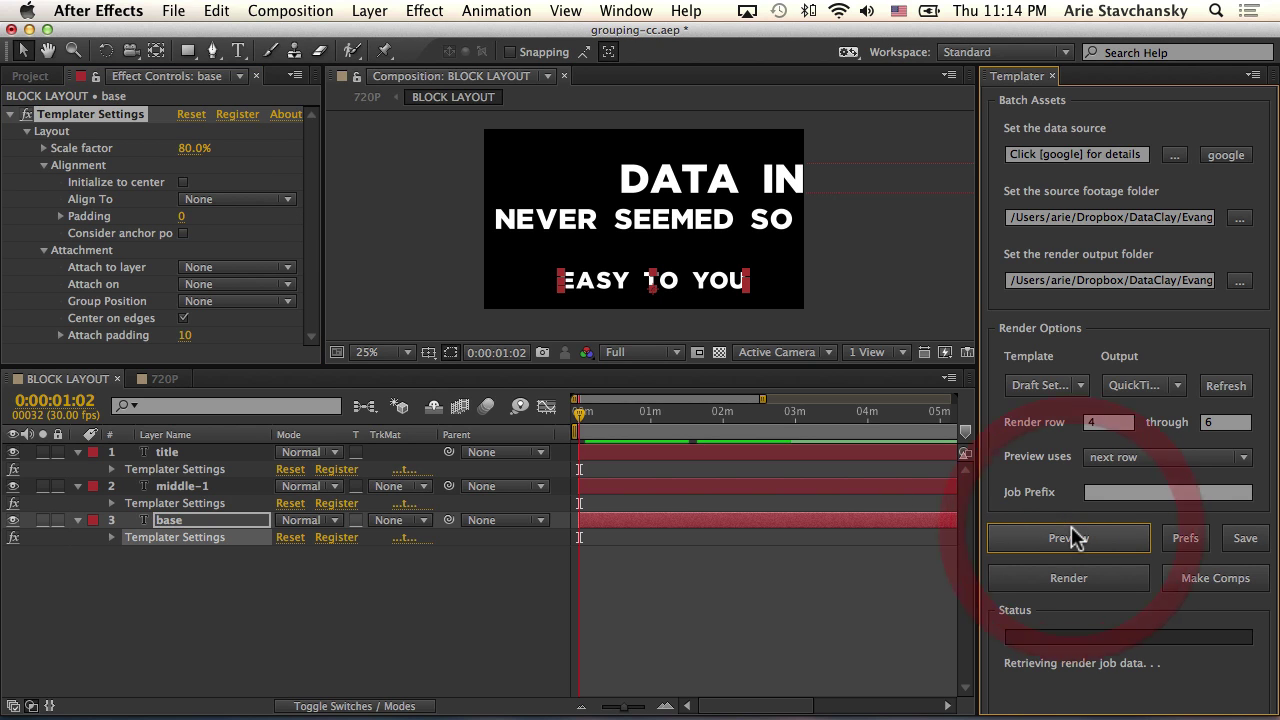
{"action": "left_click", "coordinate": [913, 184]}
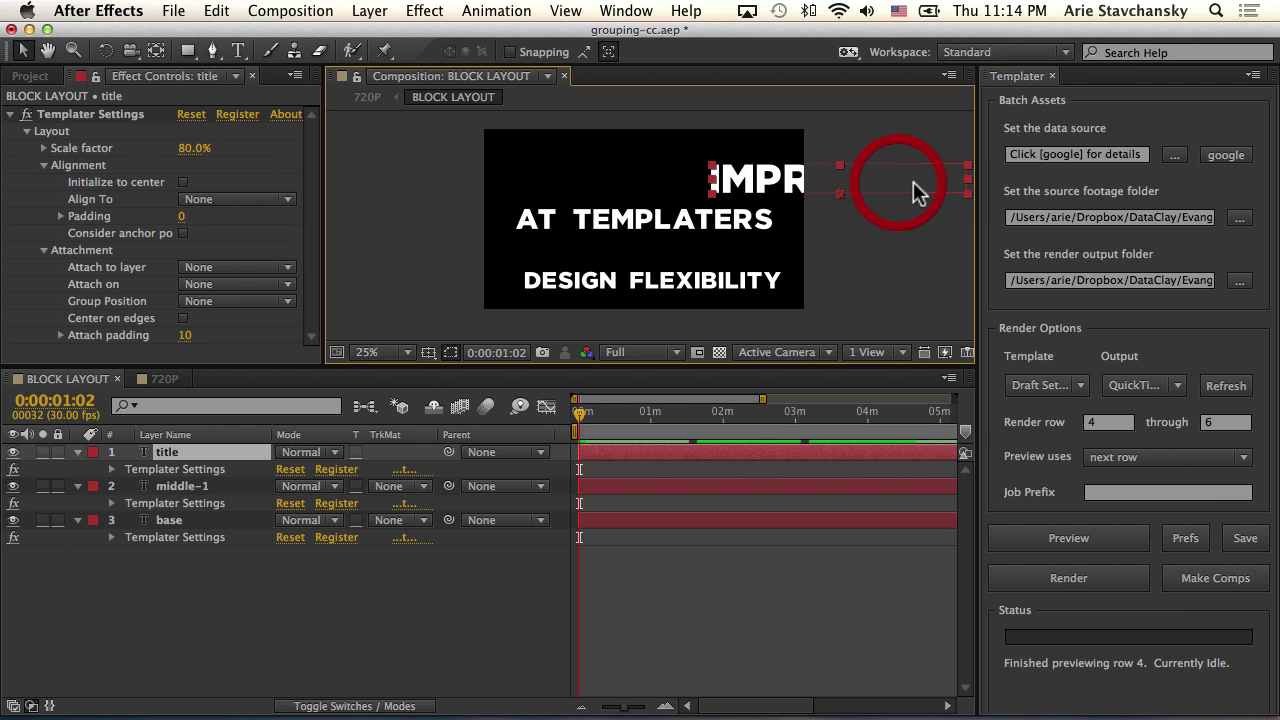
{"action": "left_click_drag", "start_coordinate": [913, 190], "coordinate": [698, 179]}
Cycle previews through rows 2, 3 and 4, adjusting the comp zoom to check the fit.
{"action": "left_click", "coordinate": [1093, 537]}
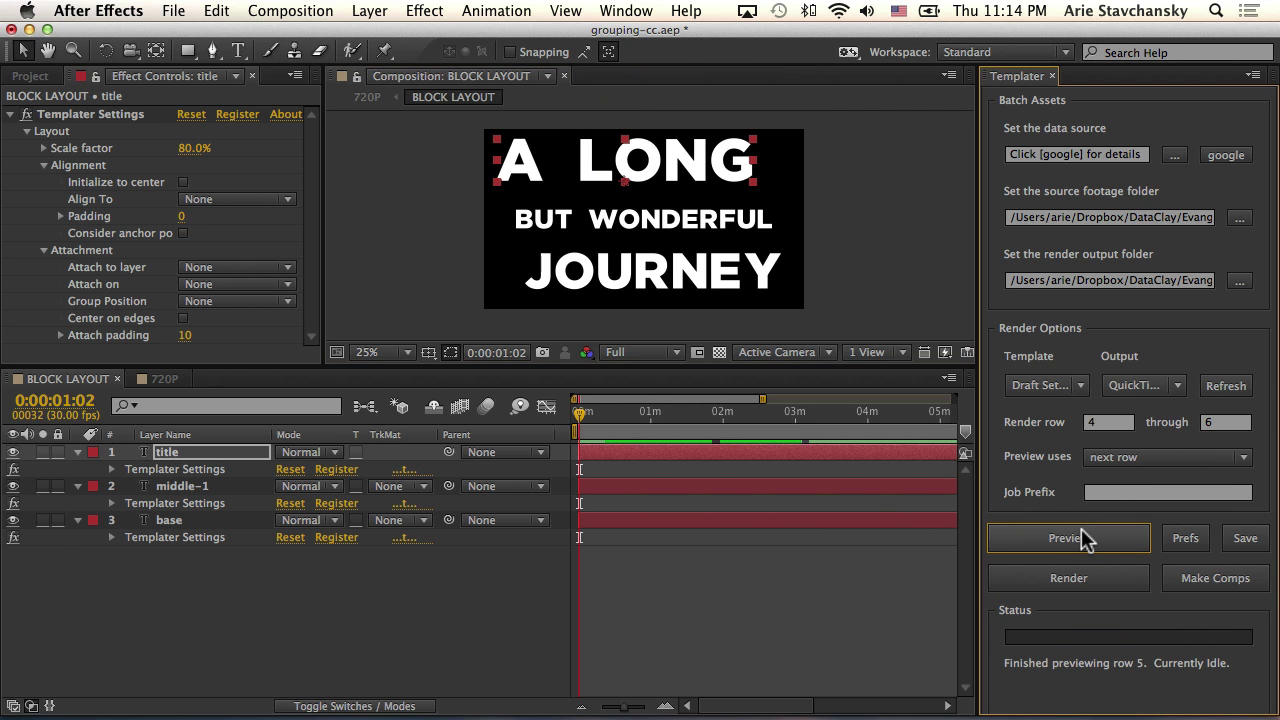
{"action": "left_click", "coordinate": [1088, 540]}
{"action": "left_click", "coordinate": [1088, 540]}
{"action": "left_click", "coordinate": [1088, 540]}
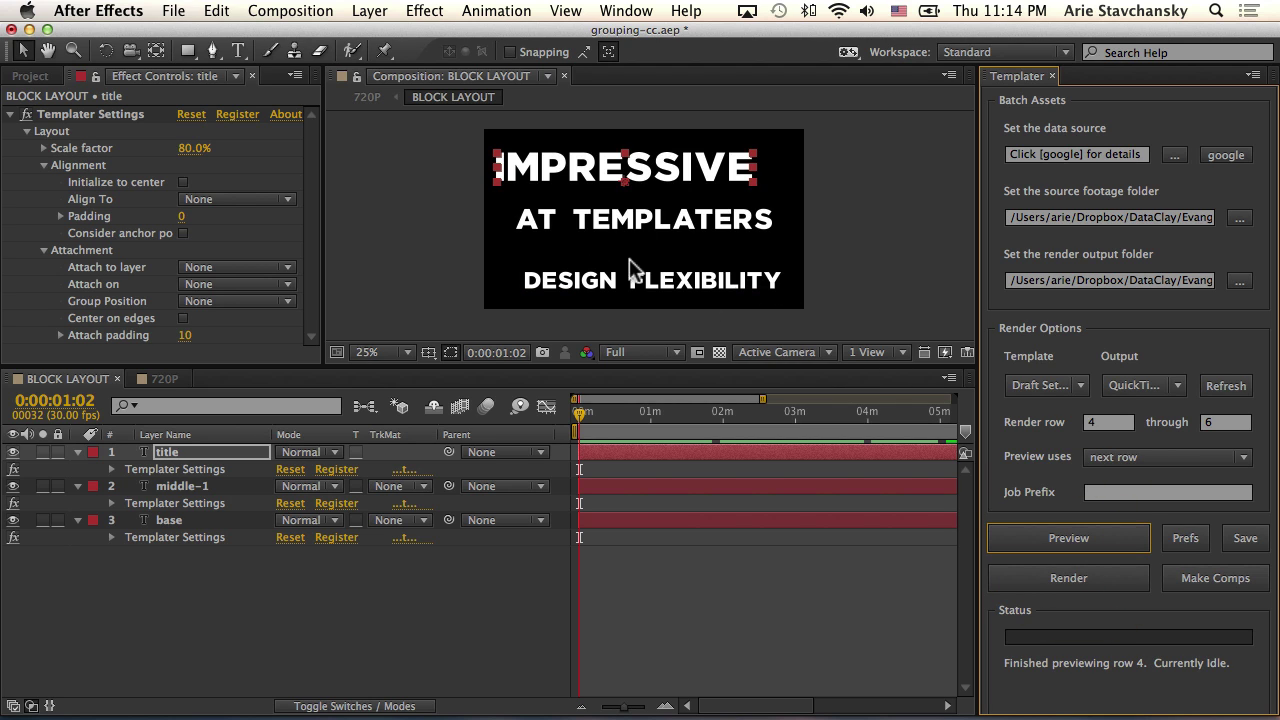
{"action": "key", "text": "comma"}
{"action": "key", "text": "period"}
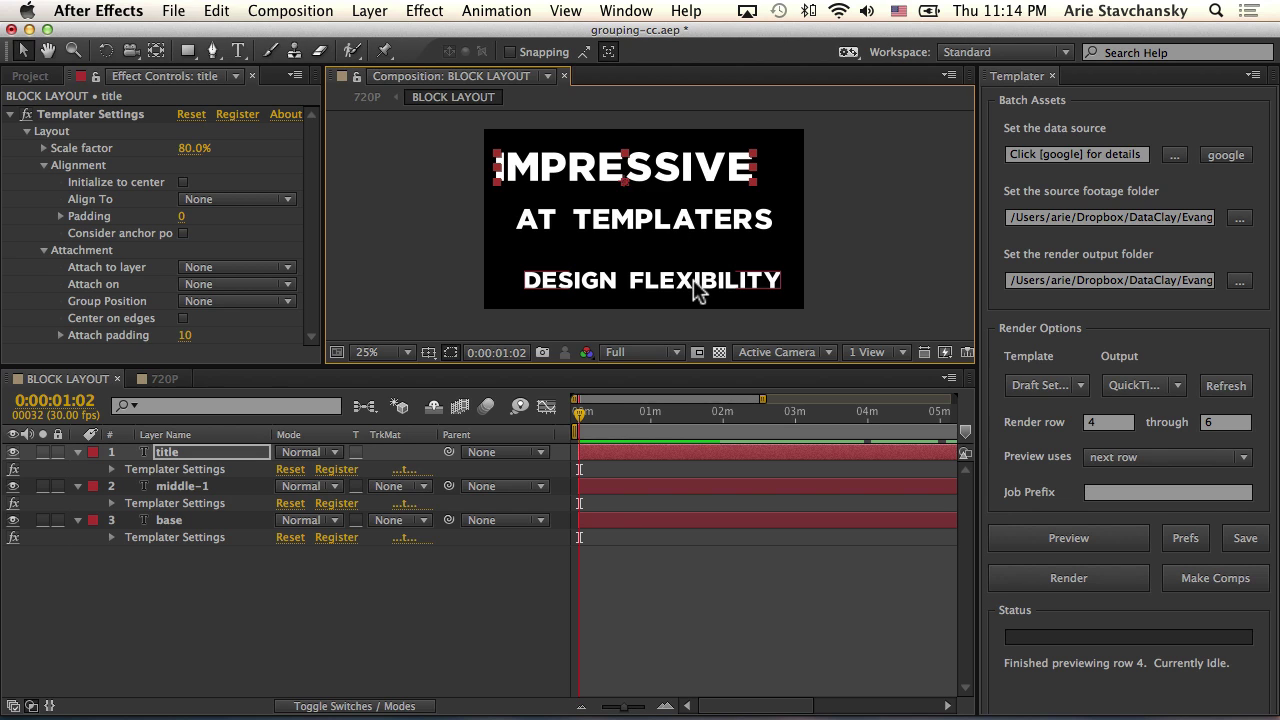
{"action": "key", "text": "comma"}
{"action": "key", "text": "comma"}
{"action": "key", "text": "comma"}
{"action": "key", "text": "comma"}
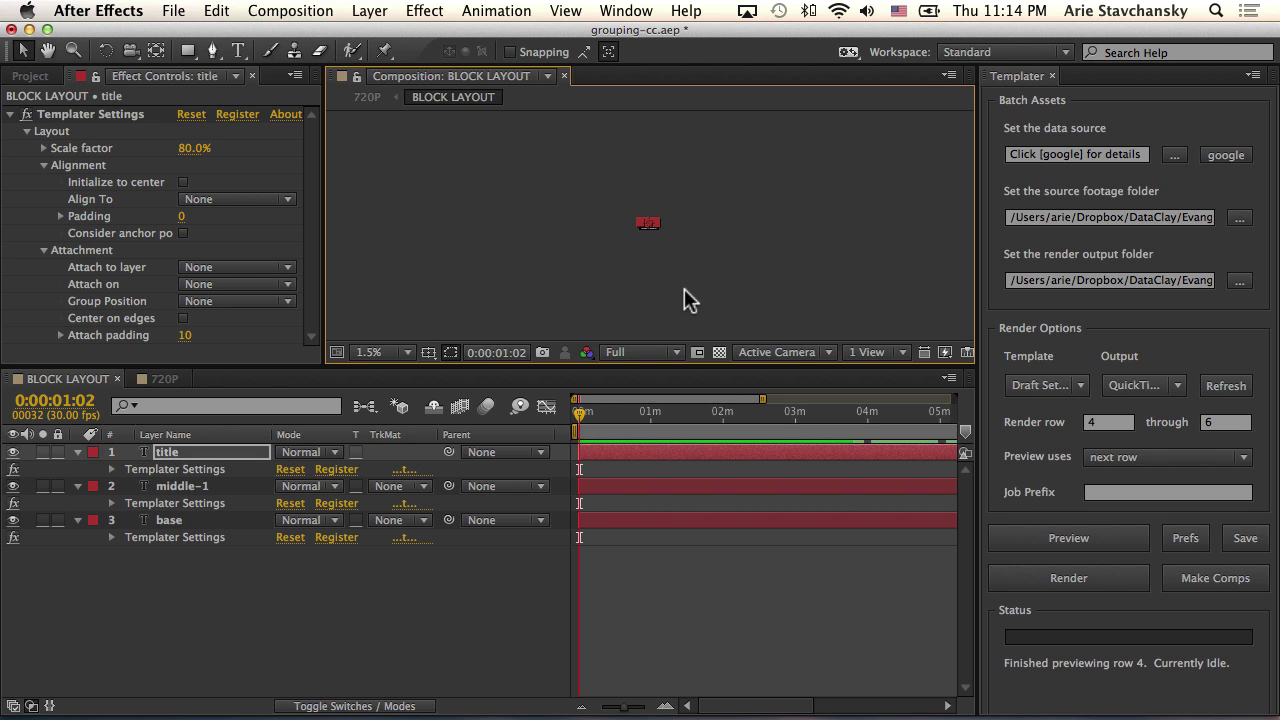
{"action": "key", "text": "period"}
{"action": "key", "text": "period"}
{"action": "key", "text": "period"}
{"action": "key", "text": "period"}
{"action": "key", "text": "period"}
{"action": "key", "text": "period"}
{"action": "key", "text": "comma"}
{"action": "key", "text": "comma"}
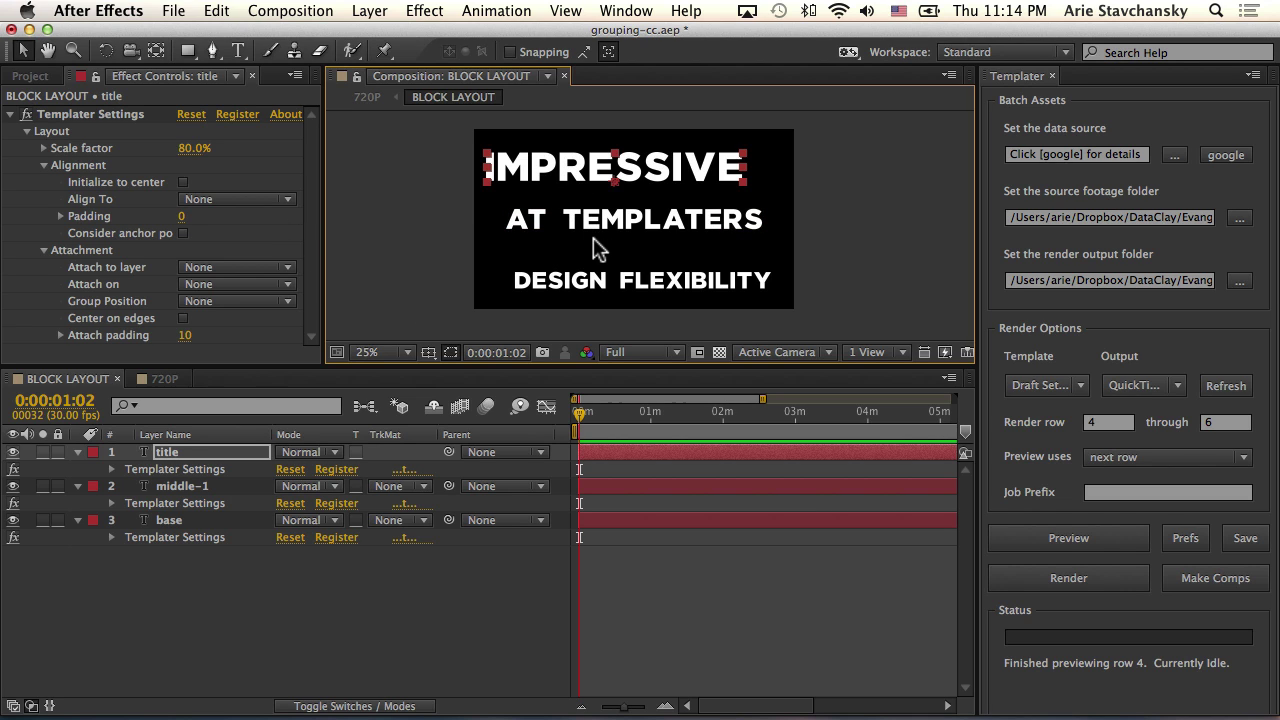
Attach the base layer to middle-1's bottom edge in Templater Settings.
{"action": "left_click", "coordinate": [615, 289]}
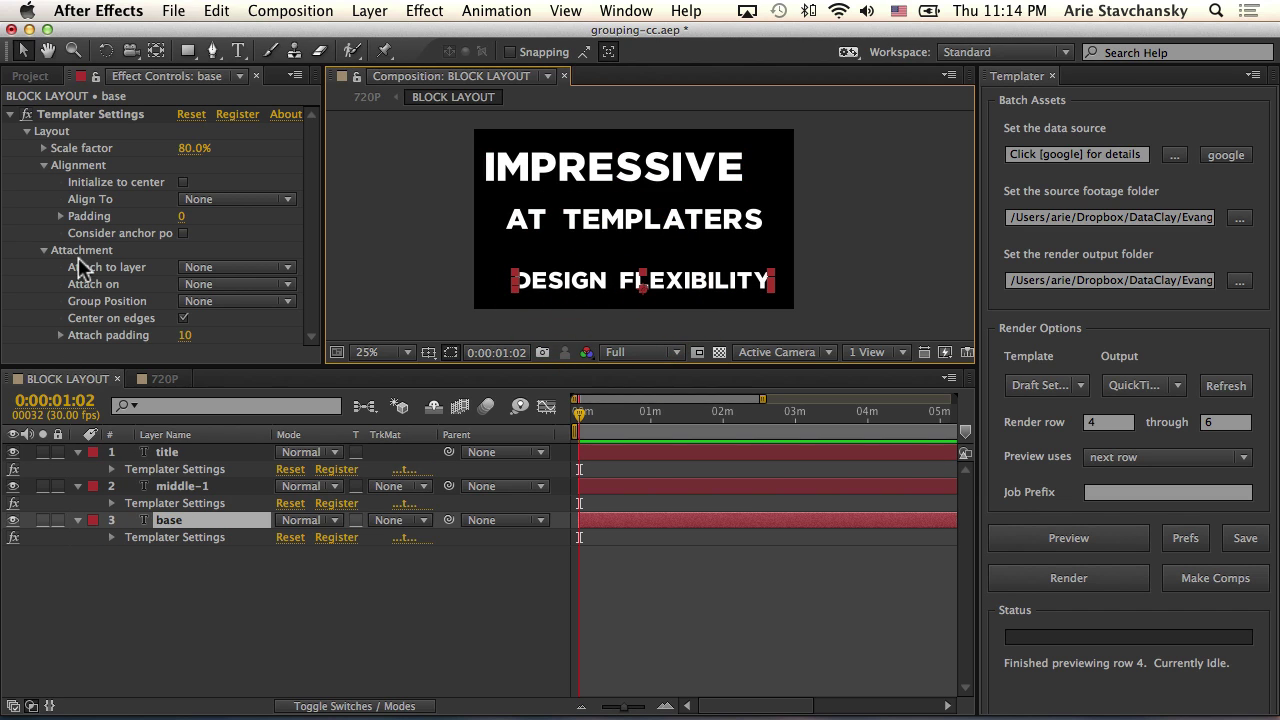
{"action": "left_click_drag", "start_coordinate": [209, 266], "coordinate": [220, 340]}
{"action": "left_click_drag", "start_coordinate": [200, 292], "coordinate": [210, 393]}
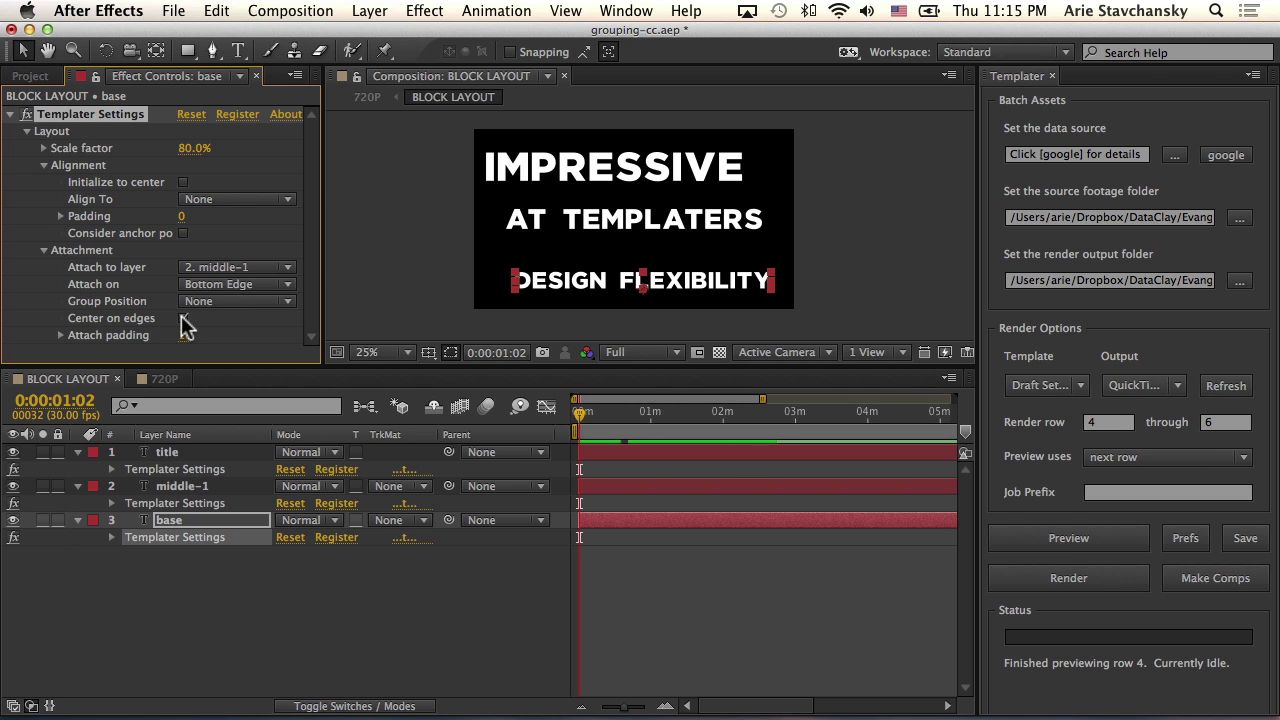
Set Preview to use the current state and preview the attached layout.
{"action": "left_click", "coordinate": [1127, 460]}
{"action": "left_click", "coordinate": [1123, 474]}
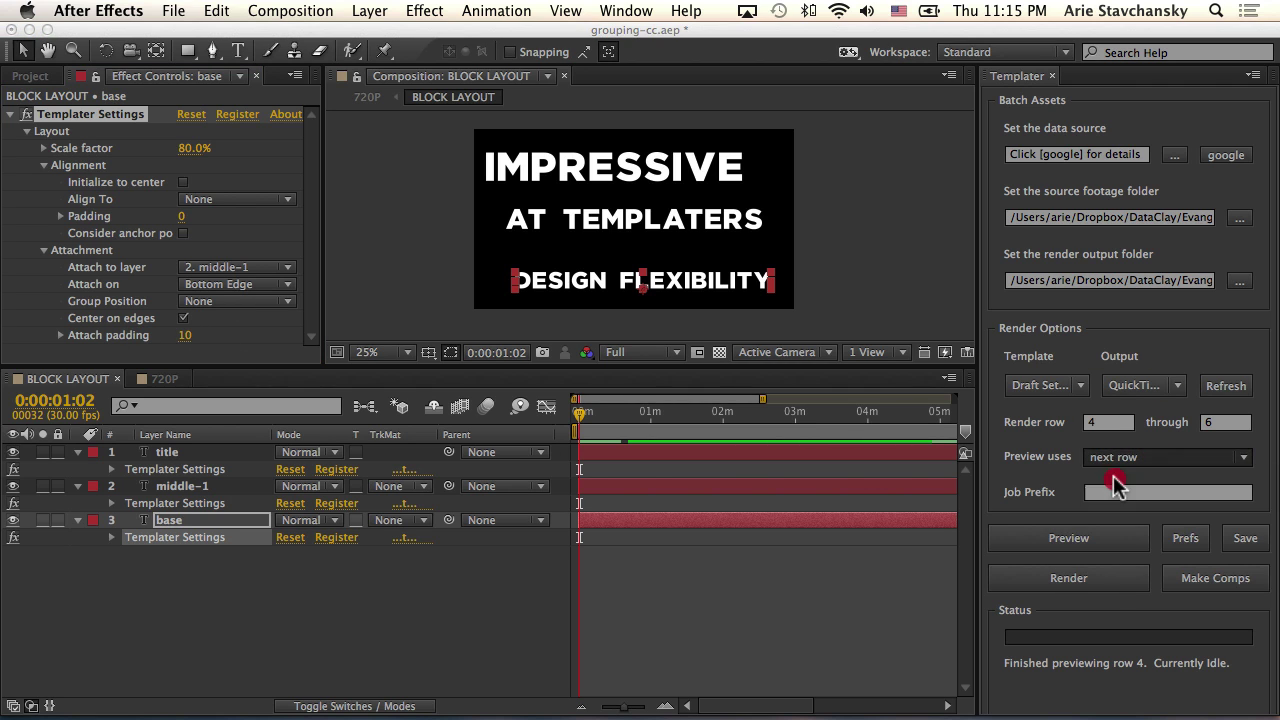
{"action": "left_click", "coordinate": [1080, 543]}
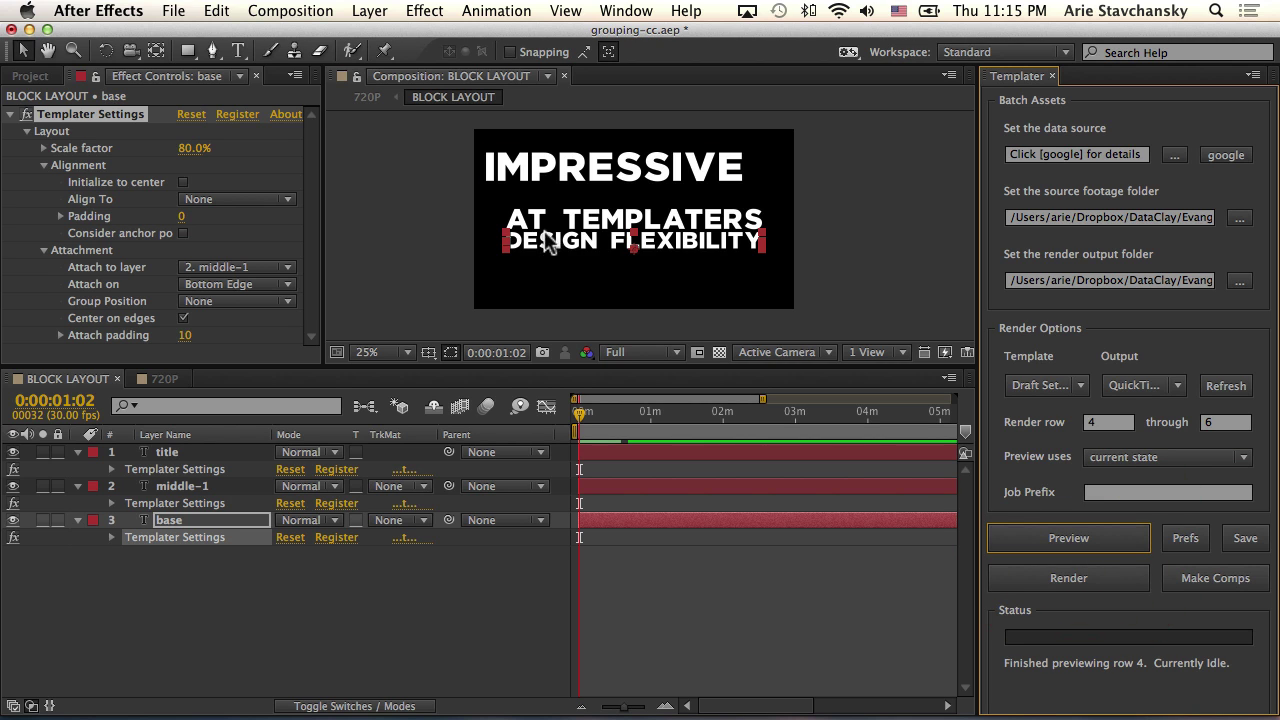
Switch Preview back to next row and preview rows 5 and 2.
{"action": "left_click", "coordinate": [1156, 461]}
{"action": "left_click", "coordinate": [1105, 498]}
{"action": "left_click", "coordinate": [1092, 546]}
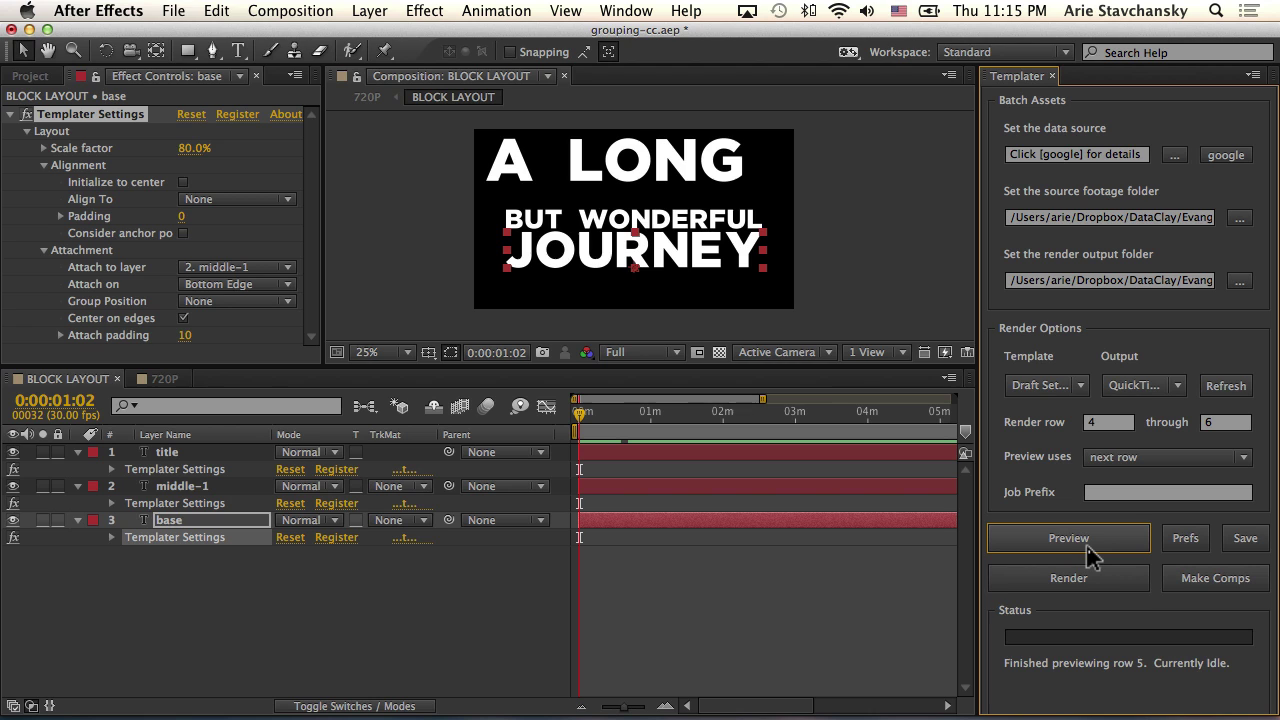
{"action": "left_click", "coordinate": [1088, 550]}
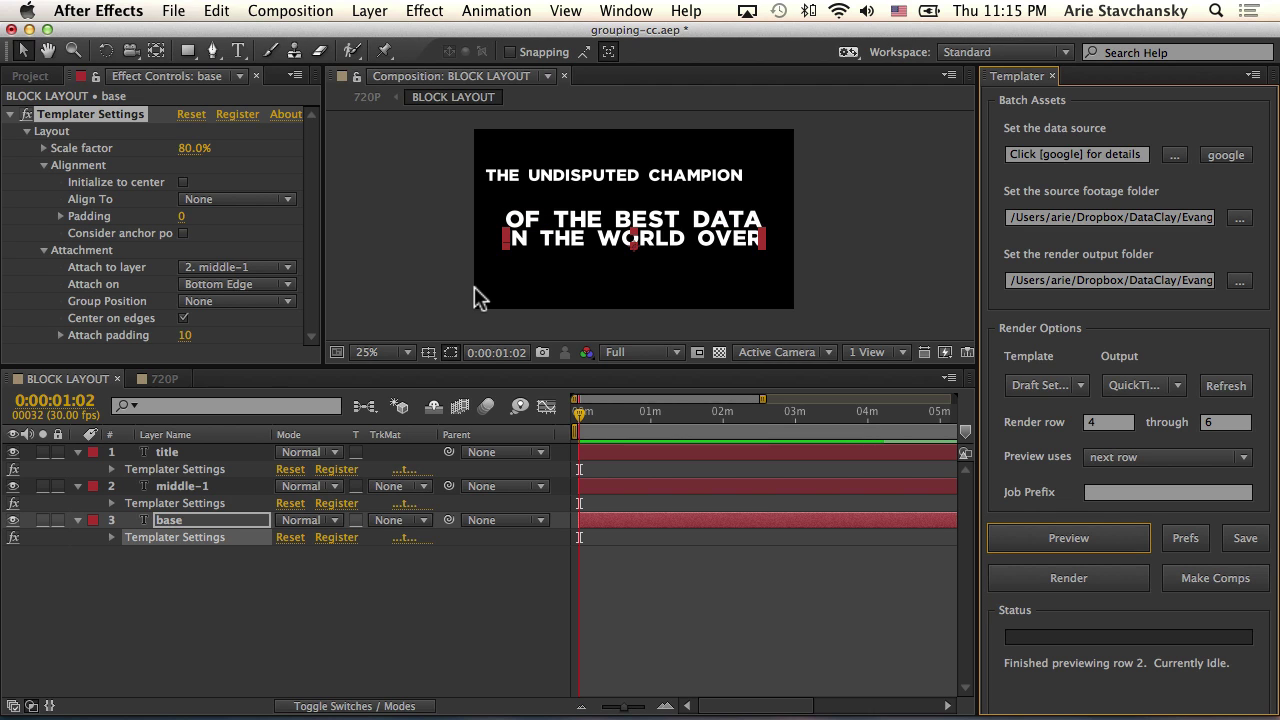
Attach middle-1 to the title layer's bottom edge, then preview rows 3 and 4.
{"action": "left_click", "coordinate": [182, 486]}
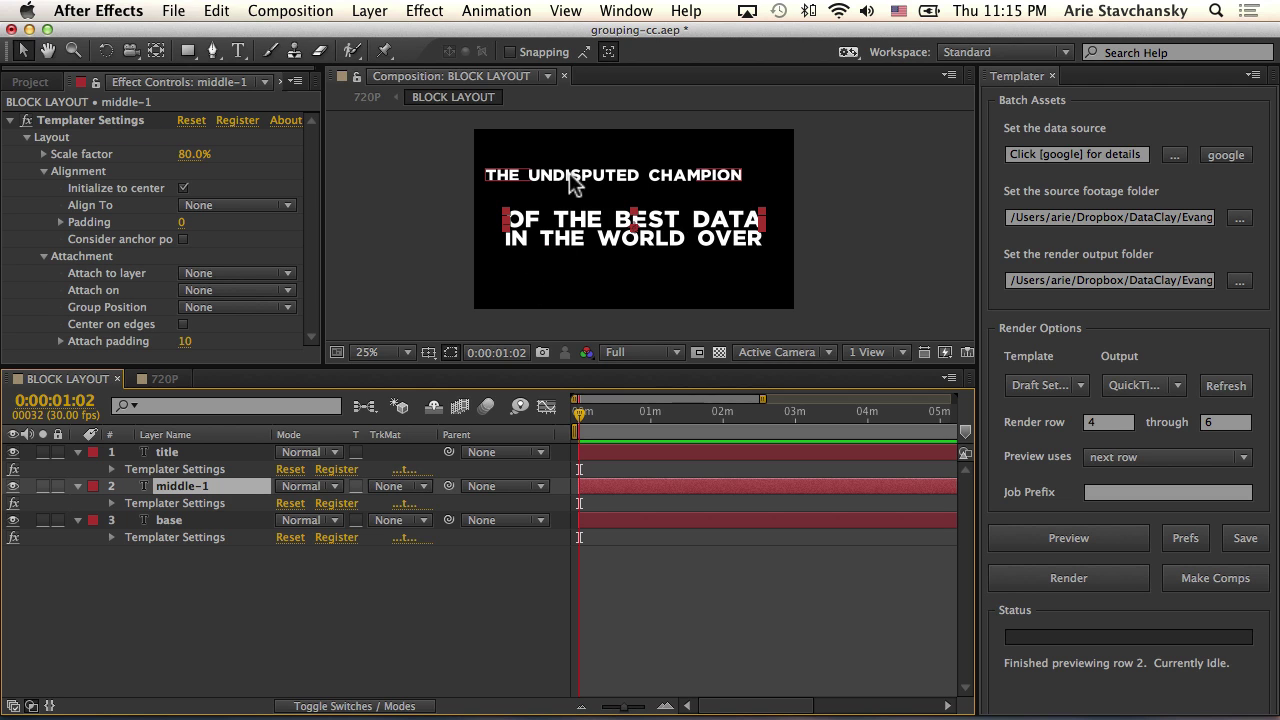
{"action": "left_click", "coordinate": [205, 273]}
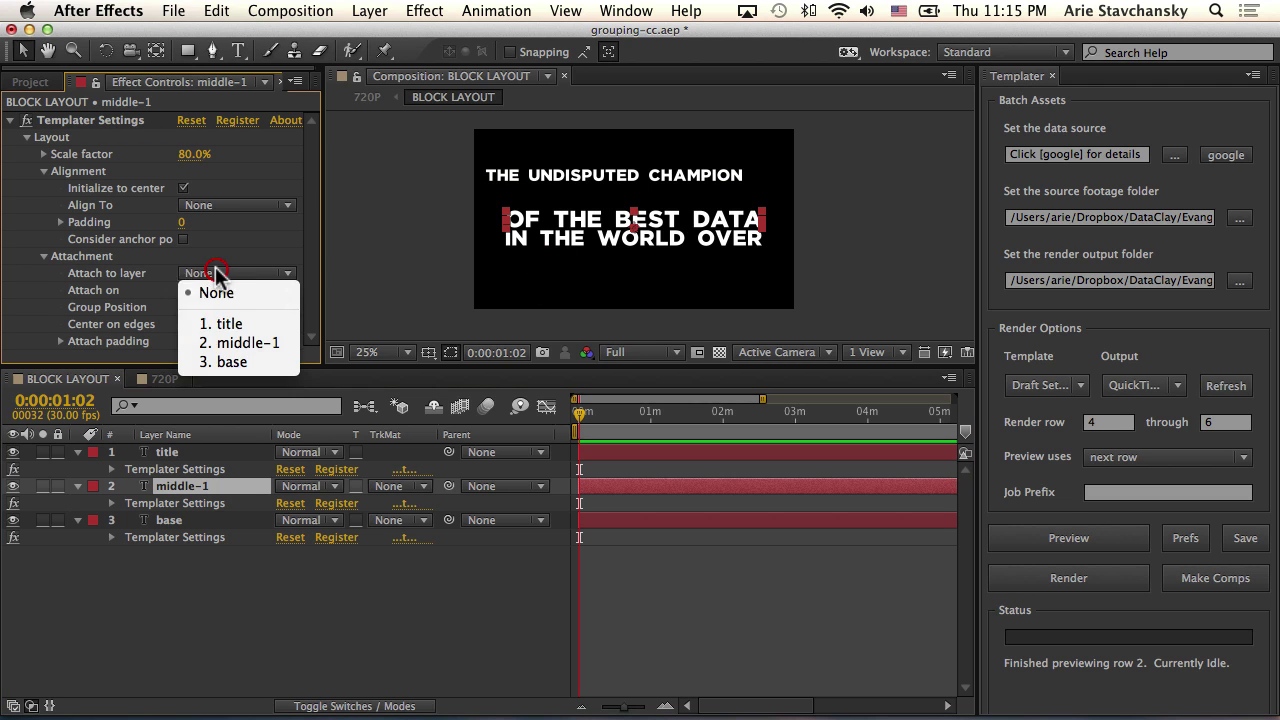
{"action": "left_click", "coordinate": [226, 322]}
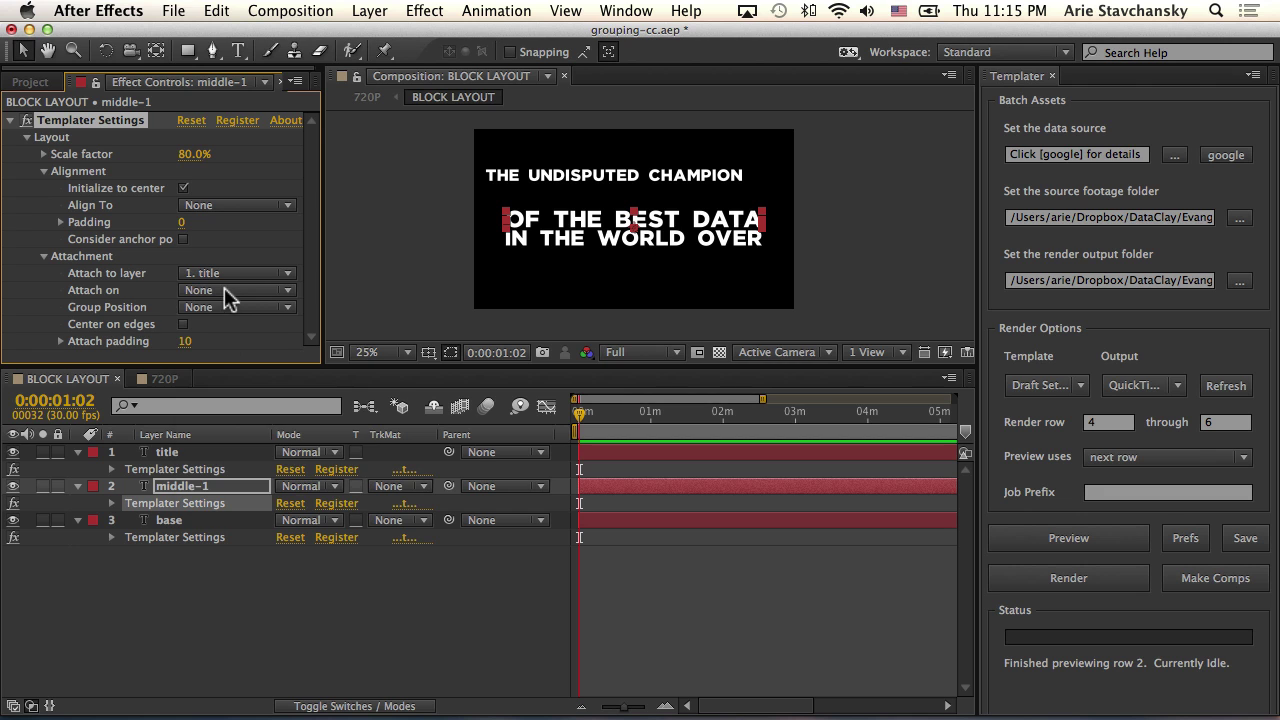
{"action": "left_click", "coordinate": [237, 290]}
{"action": "left_click", "coordinate": [242, 388]}
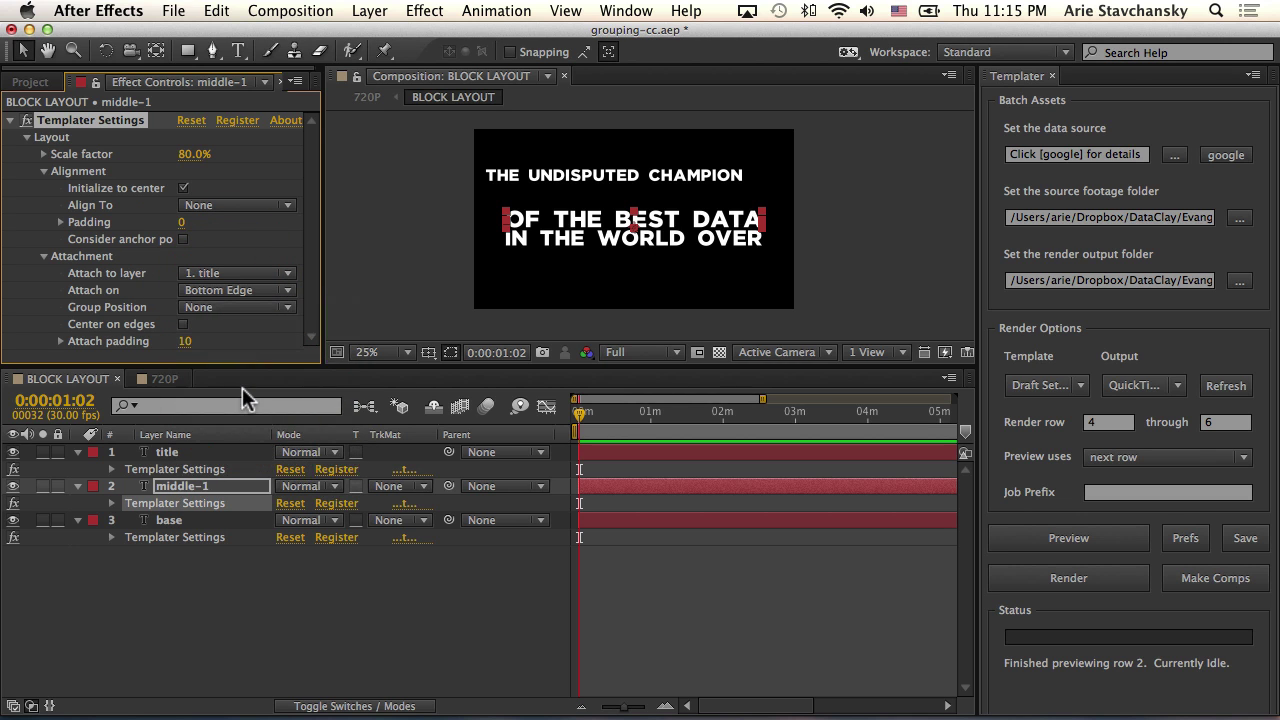
{"action": "left_click", "coordinate": [1027, 535]}
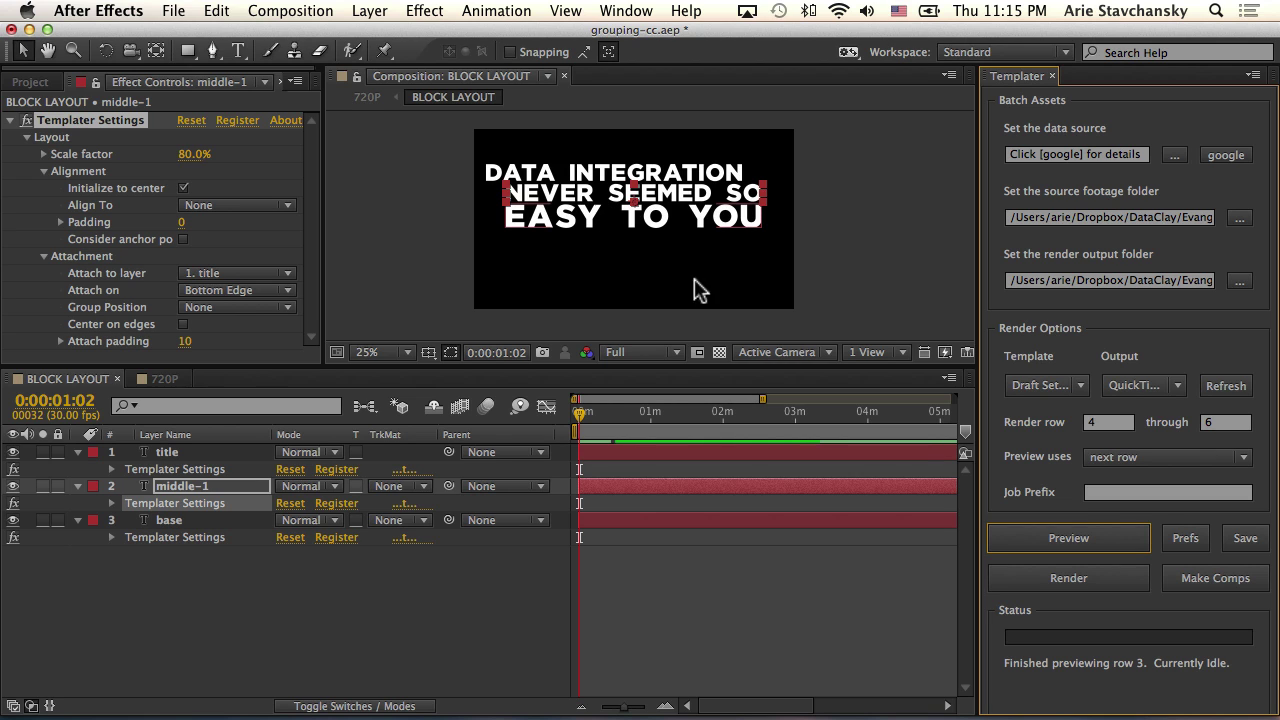
{"action": "left_click", "coordinate": [1089, 531]}
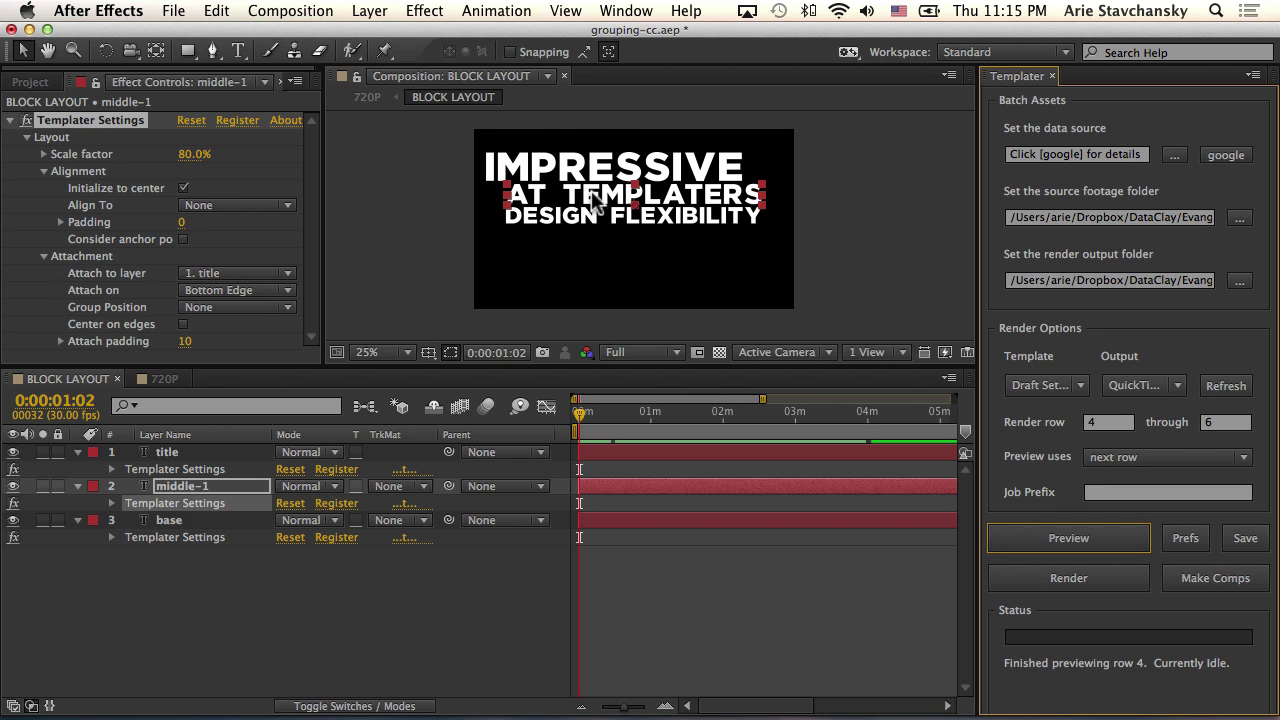
Turn on Initialize to center for the title and base layers.
{"action": "left_click", "coordinate": [638, 178]}
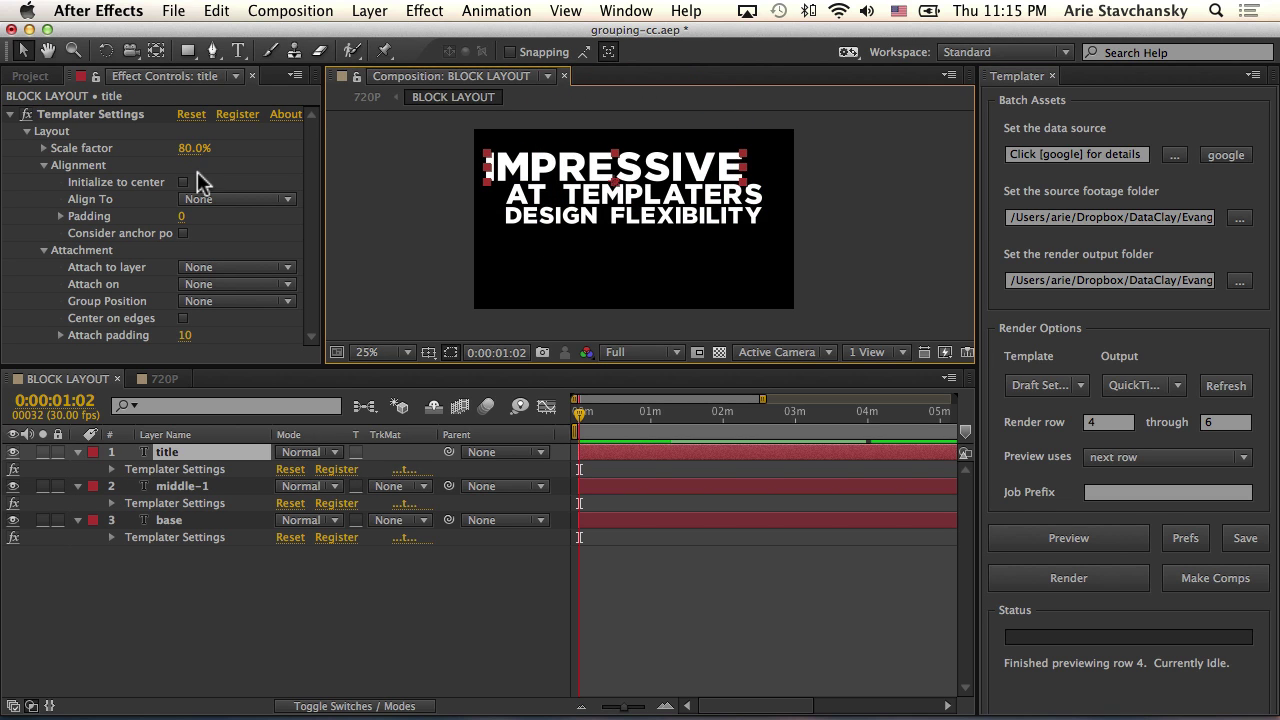
{"action": "left_click", "coordinate": [183, 182]}
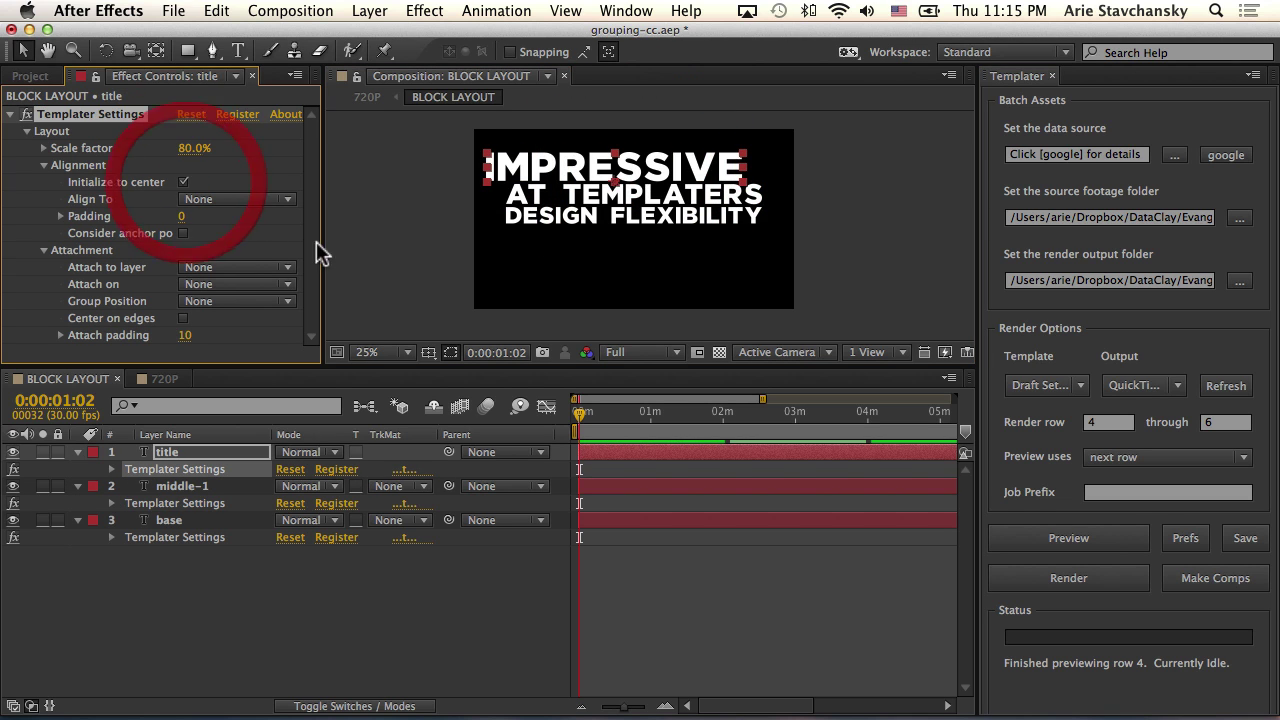
{"action": "left_click", "coordinate": [632, 194]}
{"action": "left_click", "coordinate": [571, 219]}
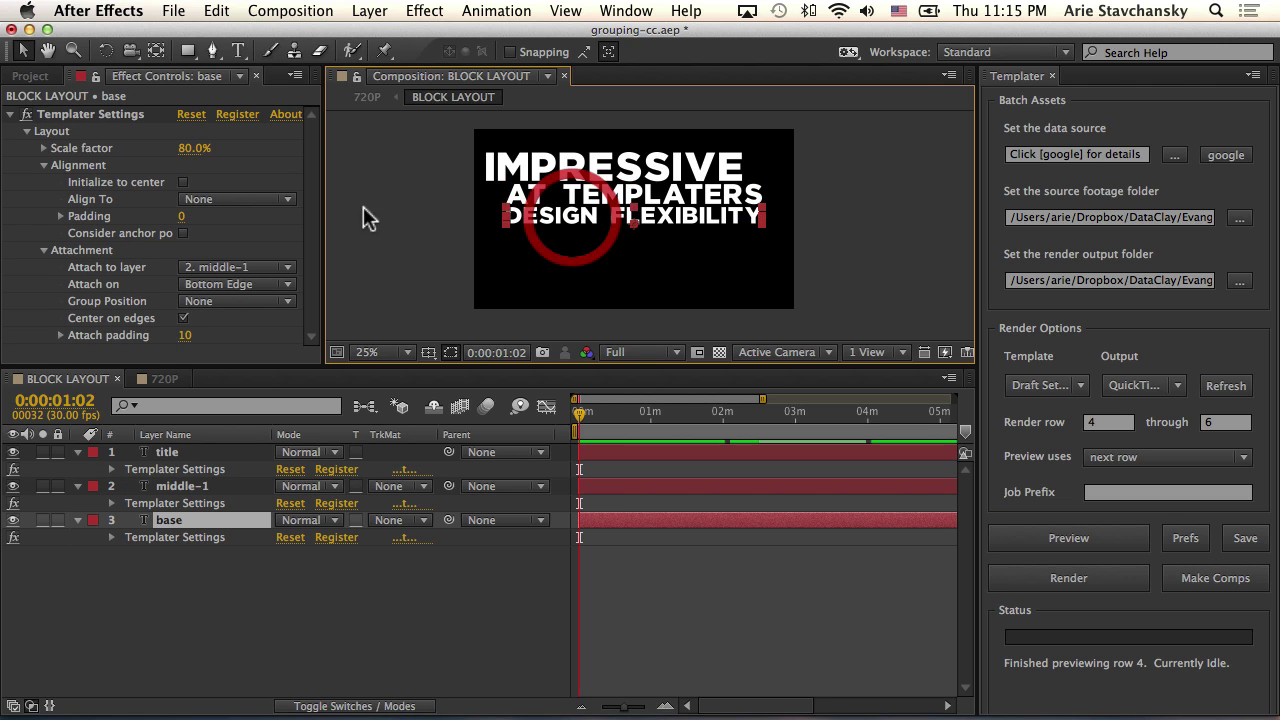
{"action": "left_click", "coordinate": [183, 182]}
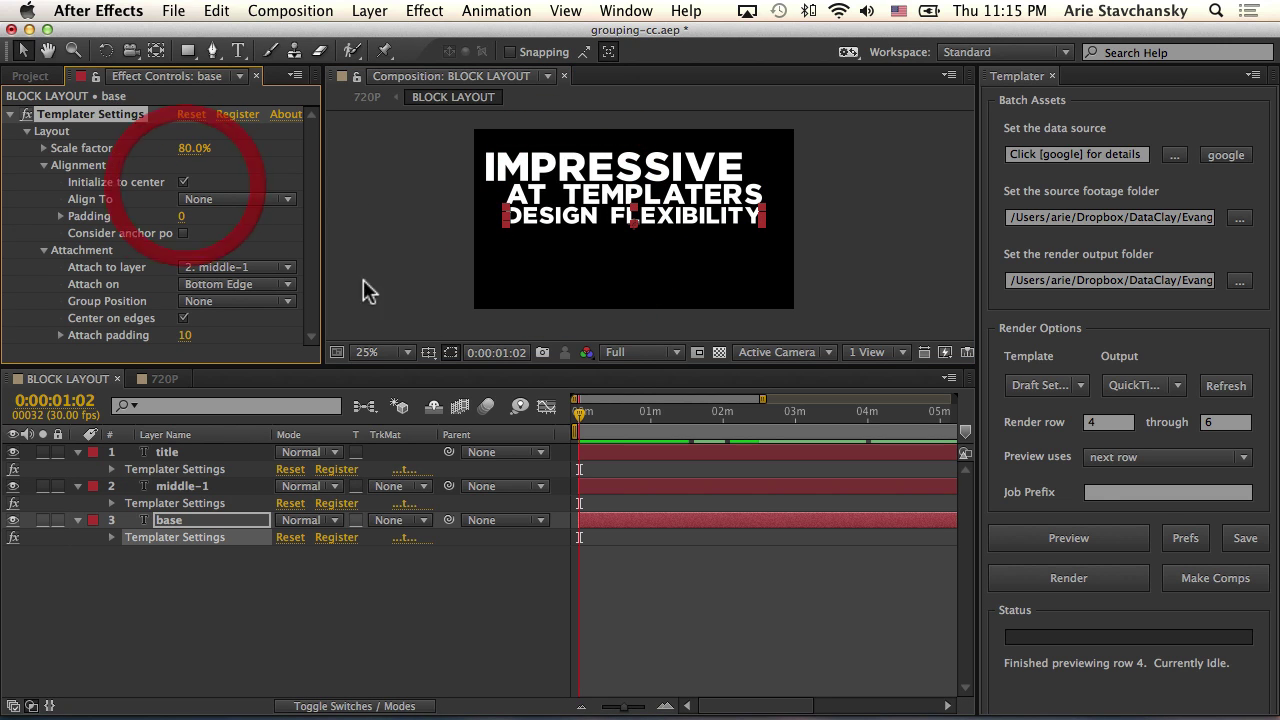
Preview rows 5, 2, 3 and 4 to confirm the lines stay centered.
{"action": "left_click", "coordinate": [1080, 541]}
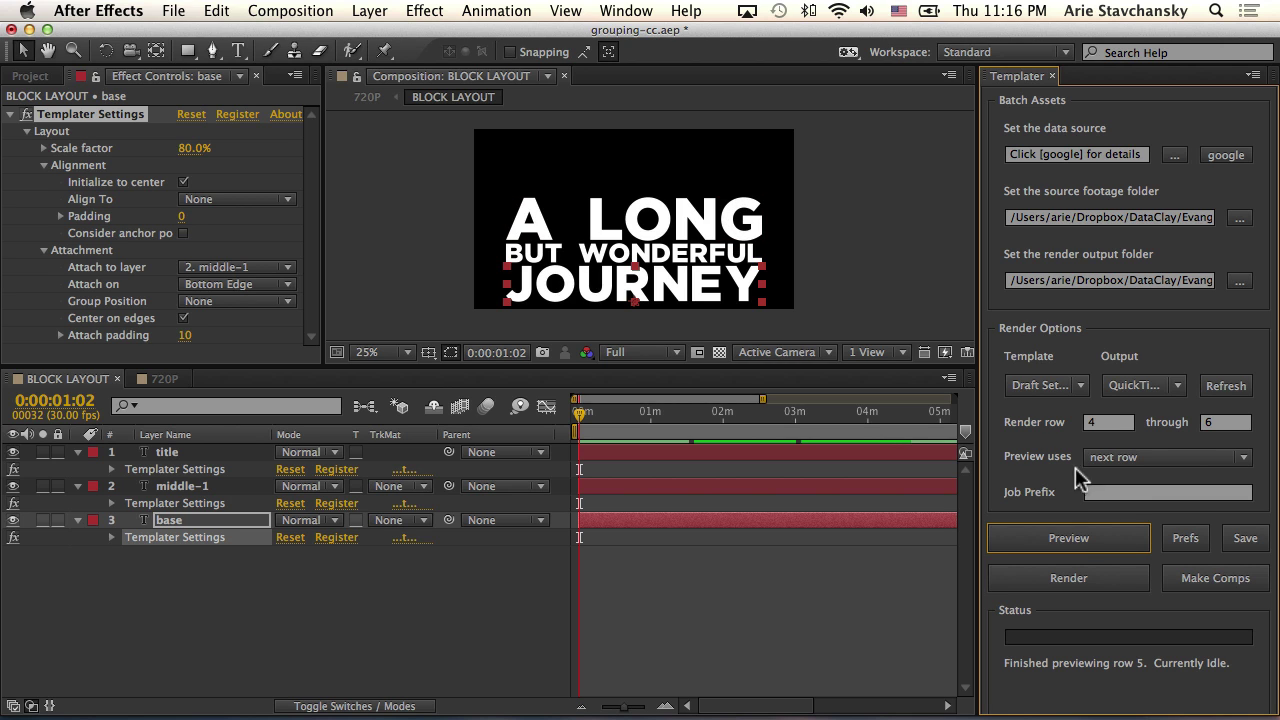
{"action": "left_click", "coordinate": [1106, 542]}
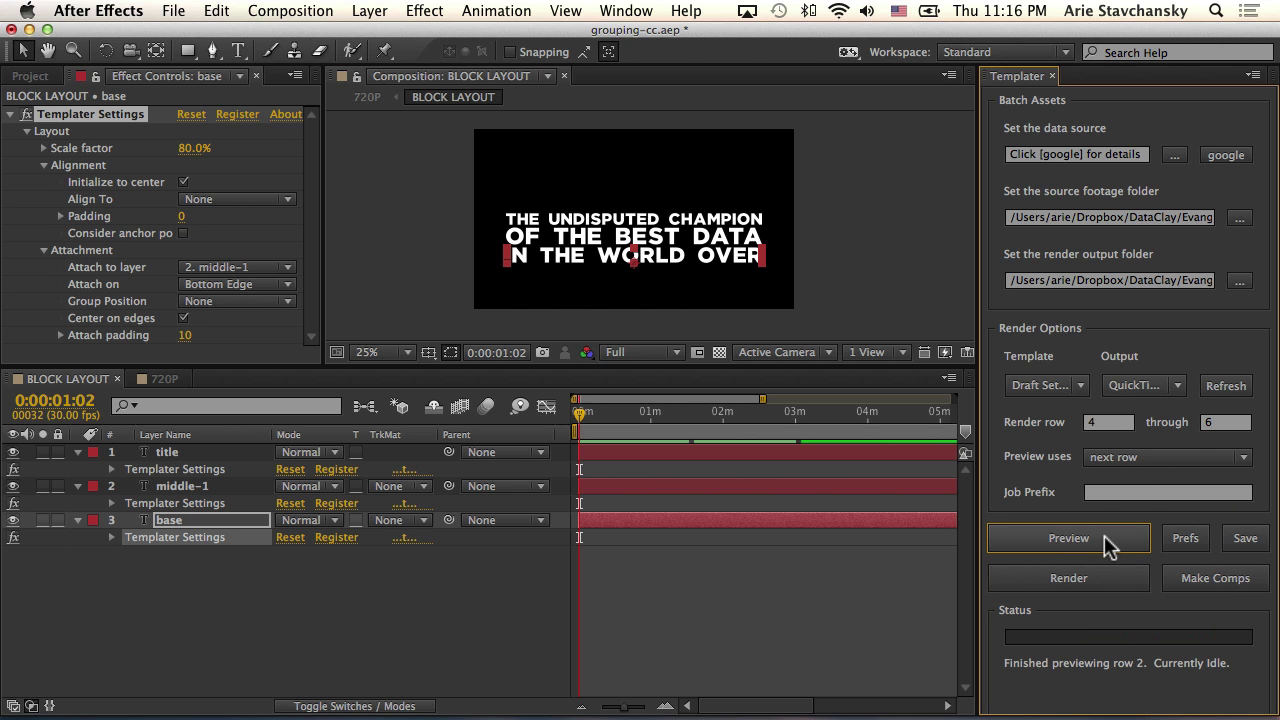
{"action": "left_click", "coordinate": [1107, 543]}
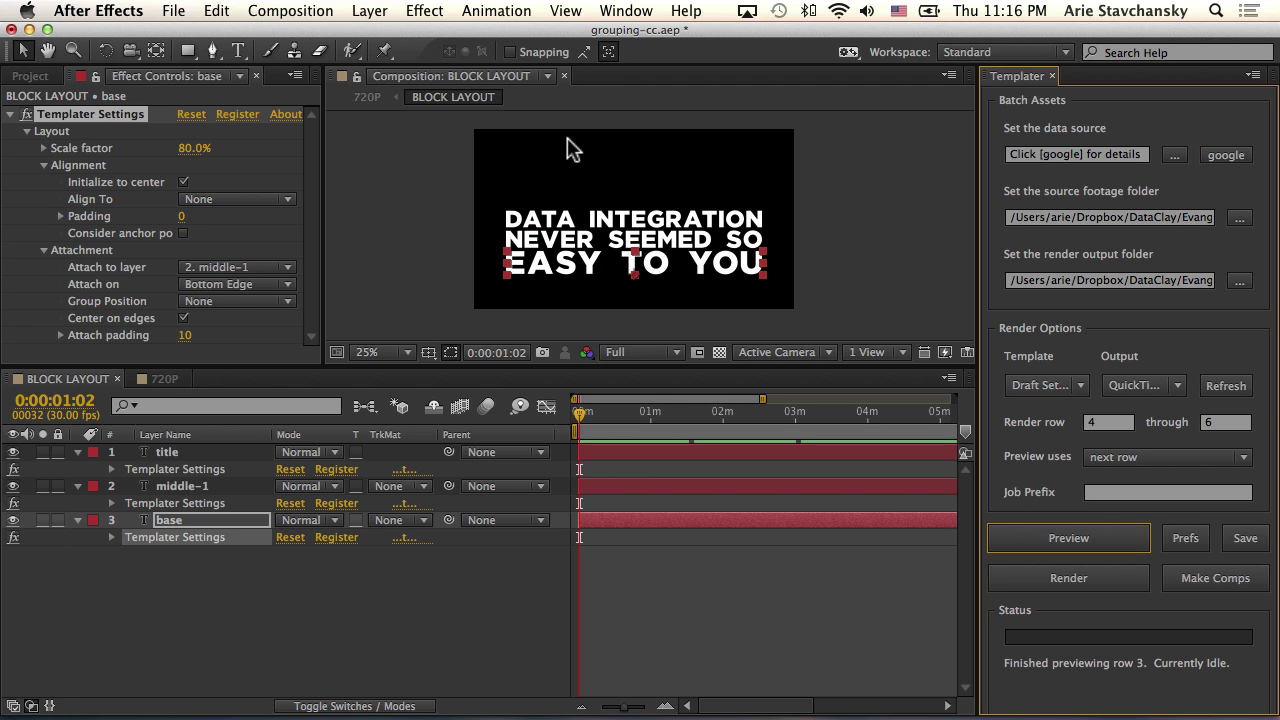
{"action": "left_click", "coordinate": [1065, 537]}
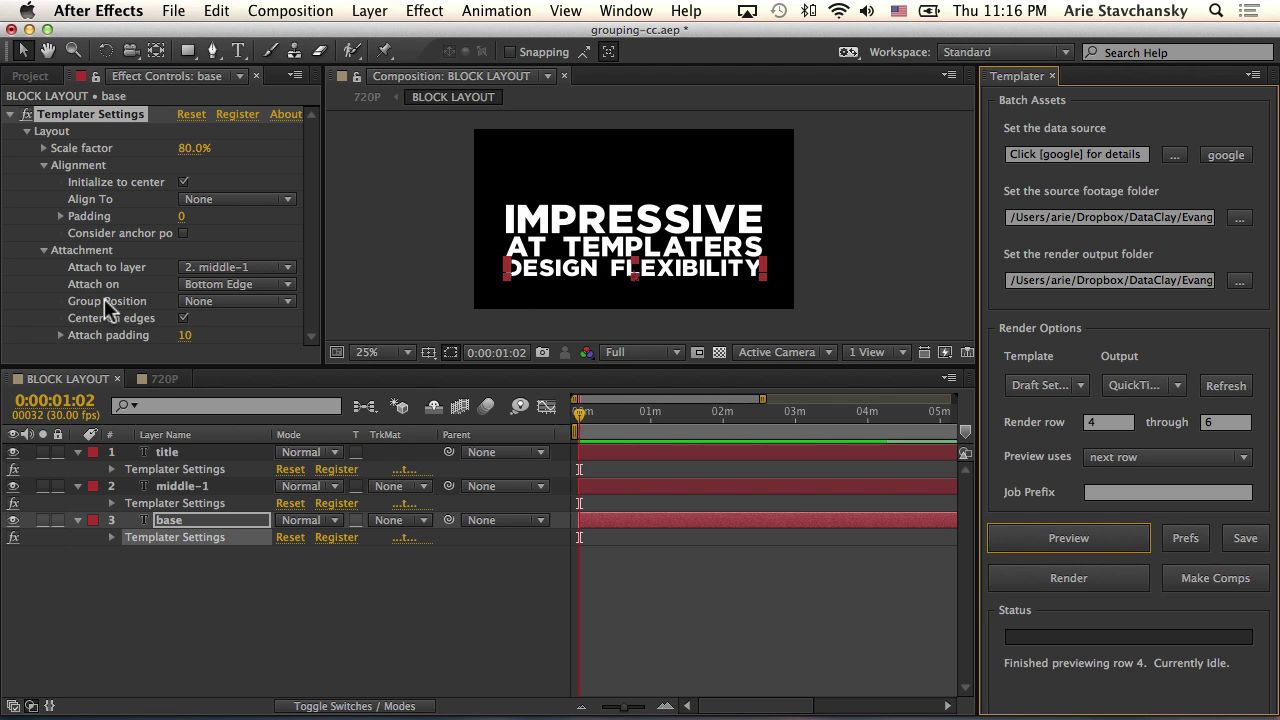
Set Group Position to Base for base, Cap for title, and Middle for middle-1.
{"action": "left_click", "coordinate": [210, 301]}
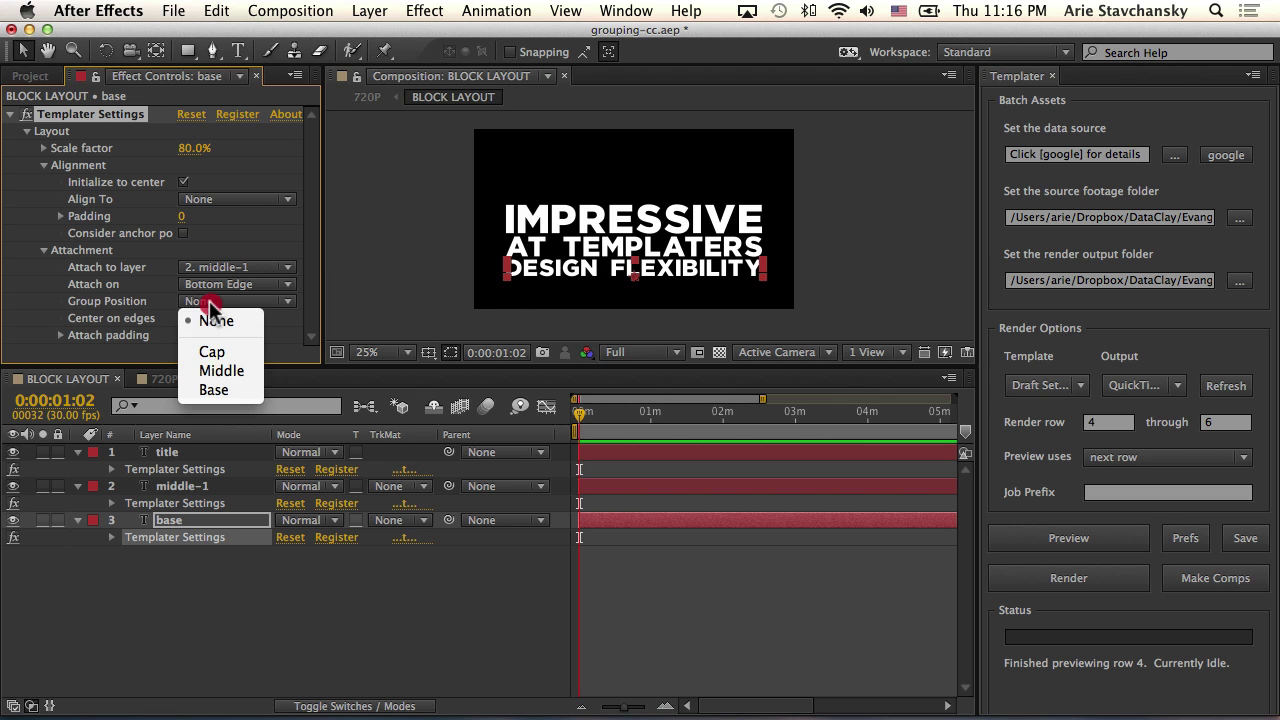
{"action": "left_click", "coordinate": [212, 391]}
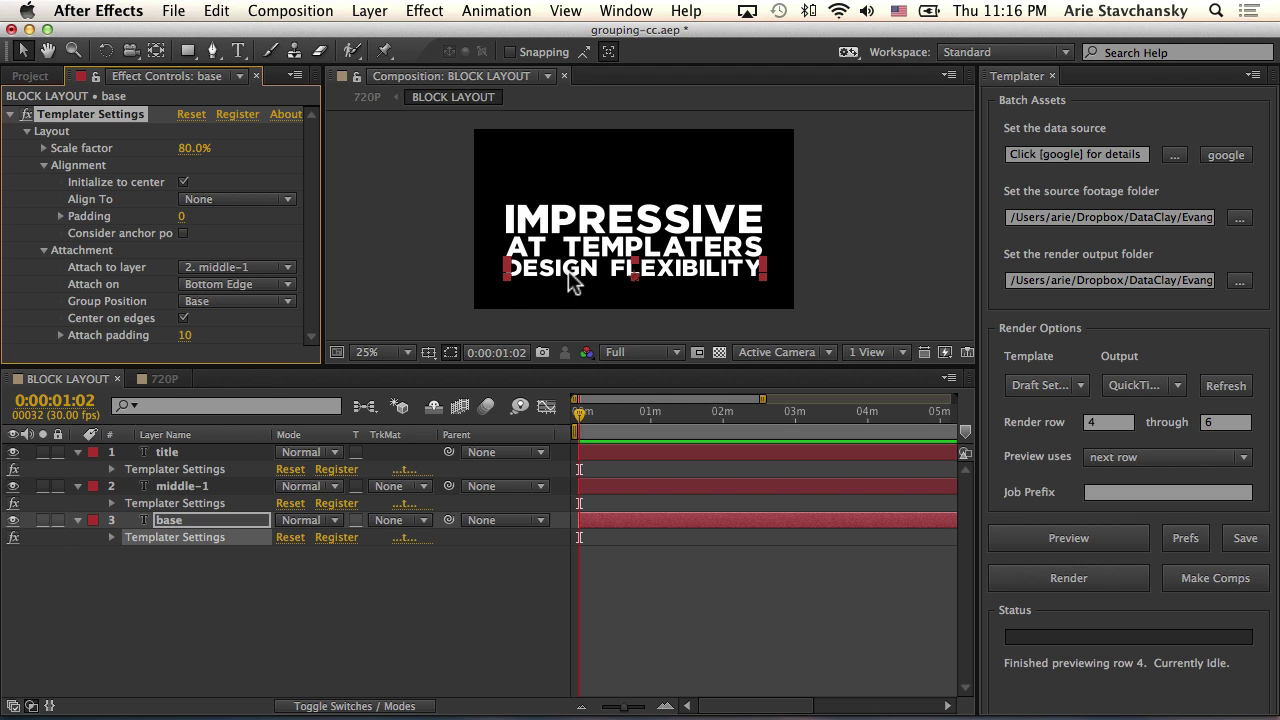
{"action": "left_click", "coordinate": [652, 218]}
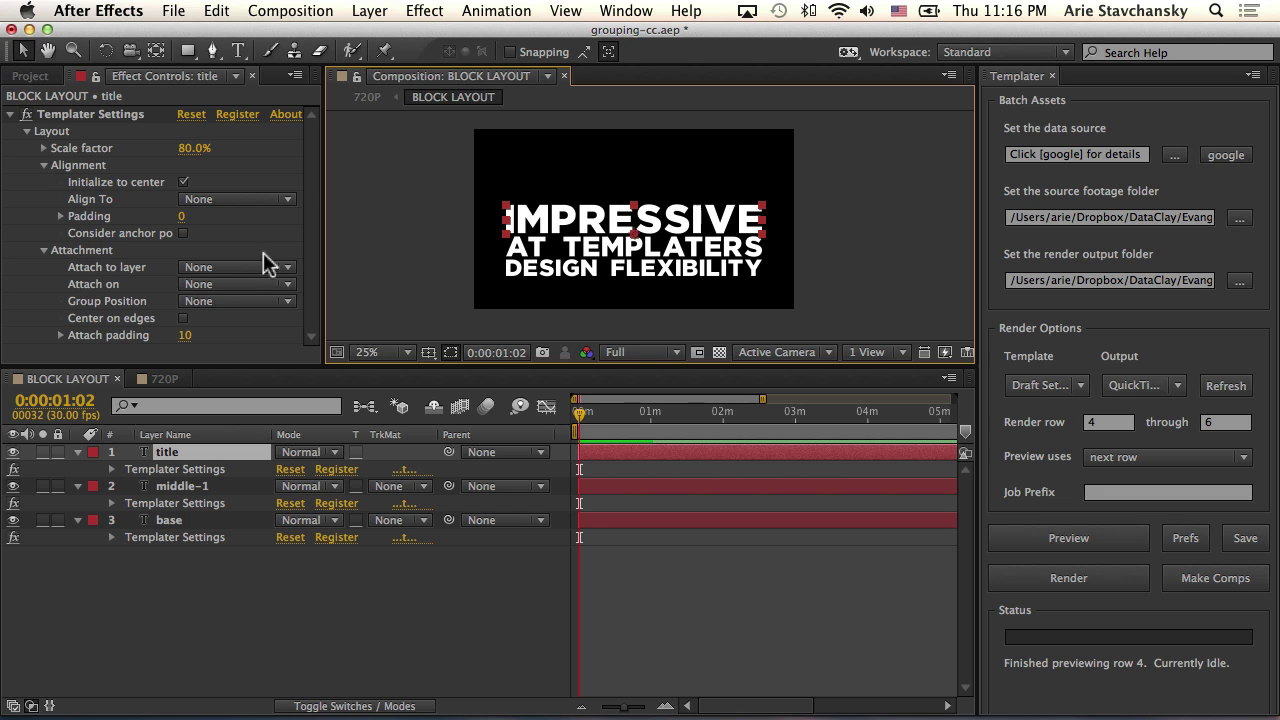
{"action": "left_click", "coordinate": [224, 302]}
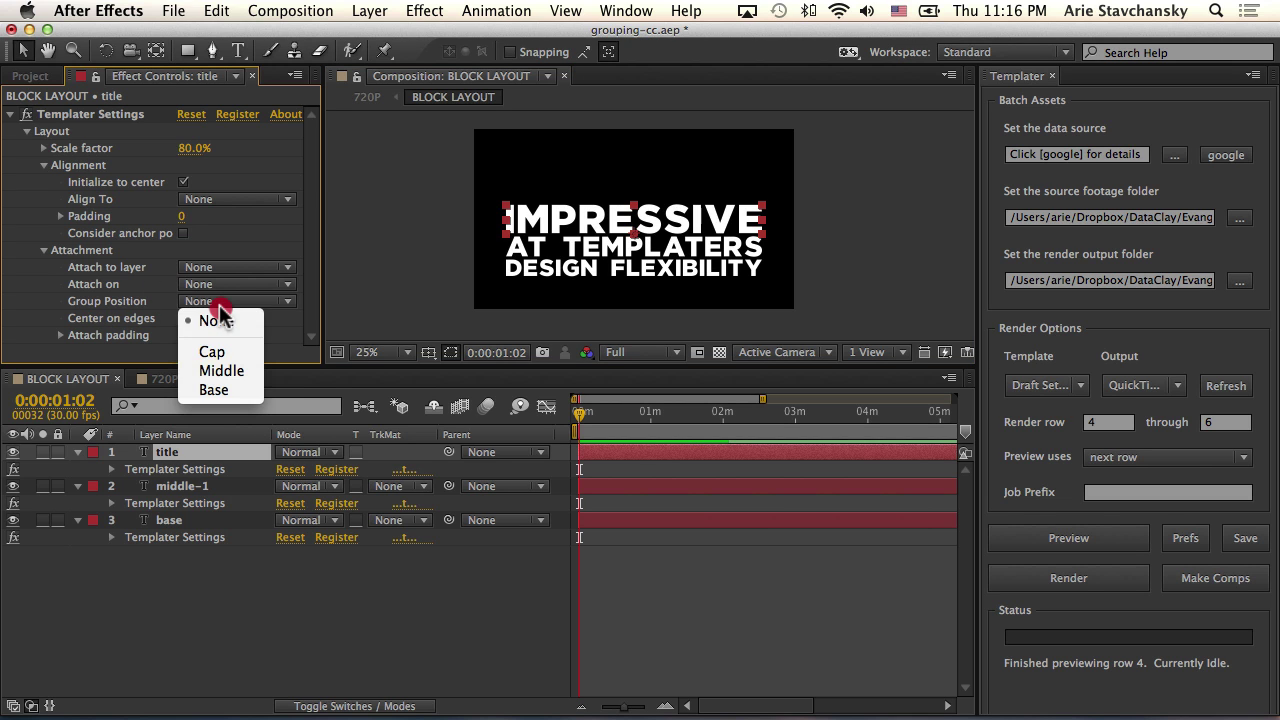
{"action": "left_click", "coordinate": [212, 350]}
{"action": "left_click", "coordinate": [630, 242]}
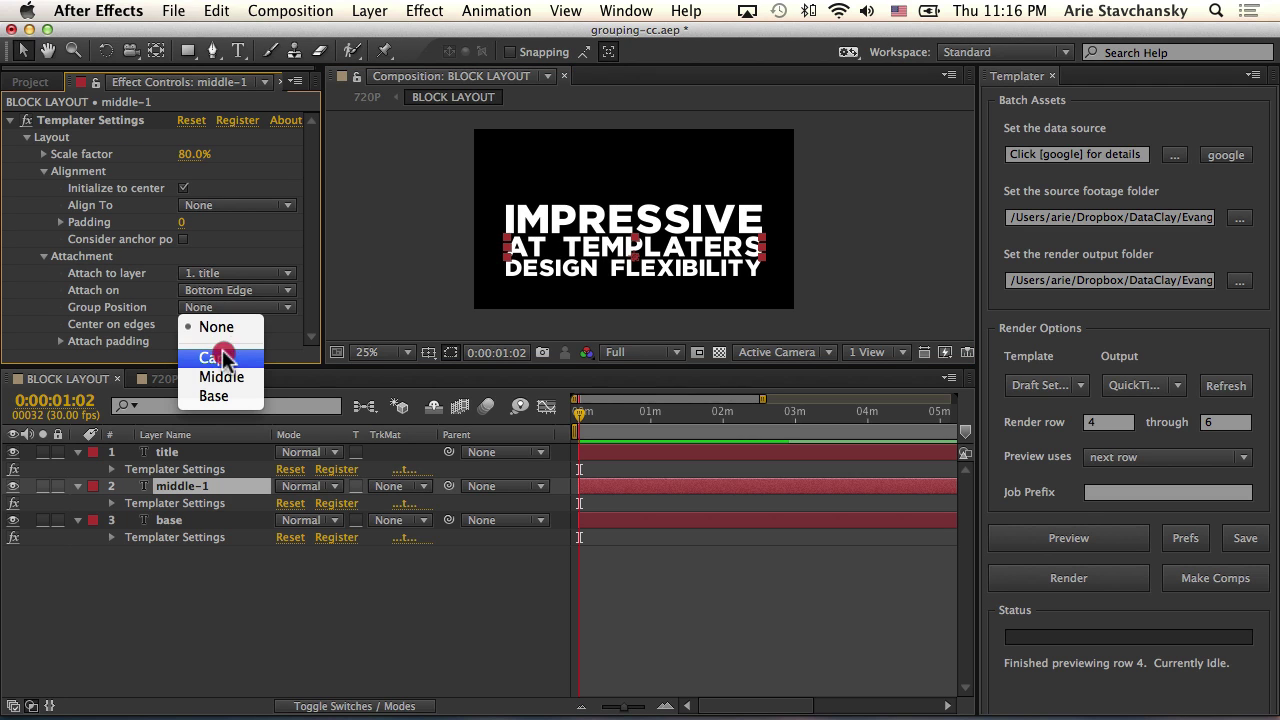
{"action": "left_click", "coordinate": [229, 377]}
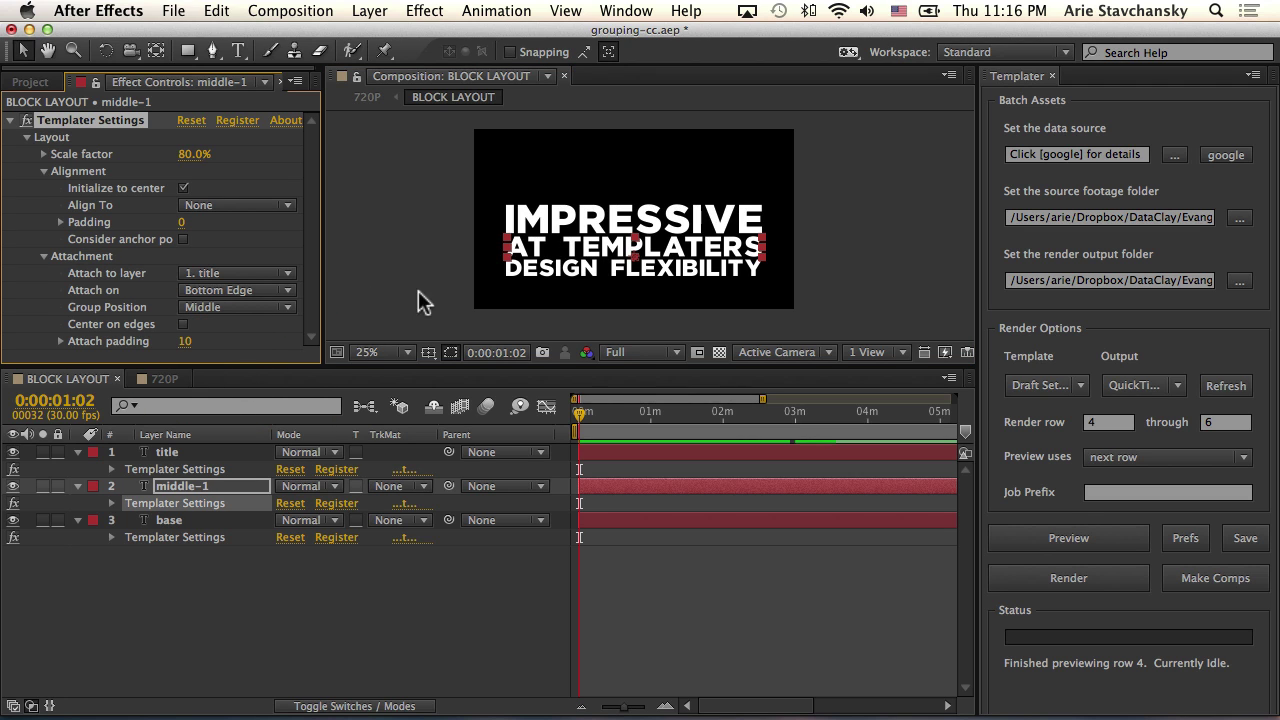
Preview rows 5, 2, 3 and 4 with the grouped three-line block.
{"action": "left_click", "coordinate": [1057, 537]}
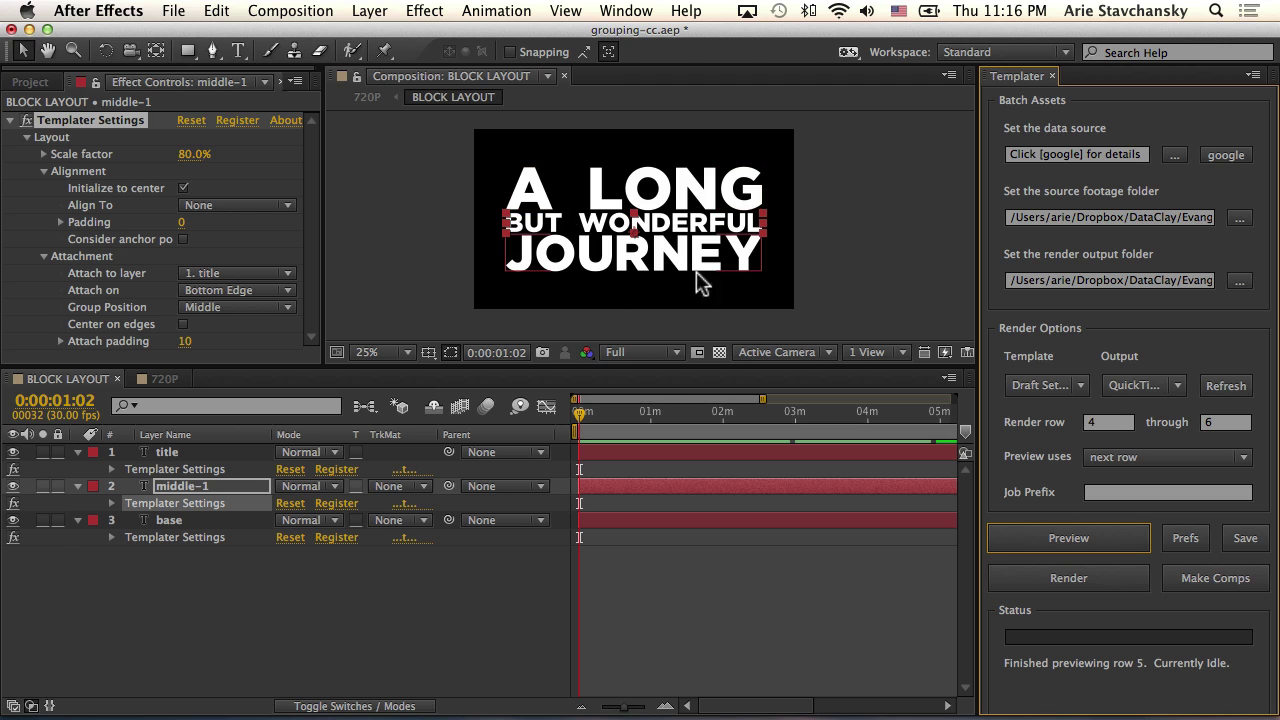
{"action": "left_click", "coordinate": [1057, 537]}
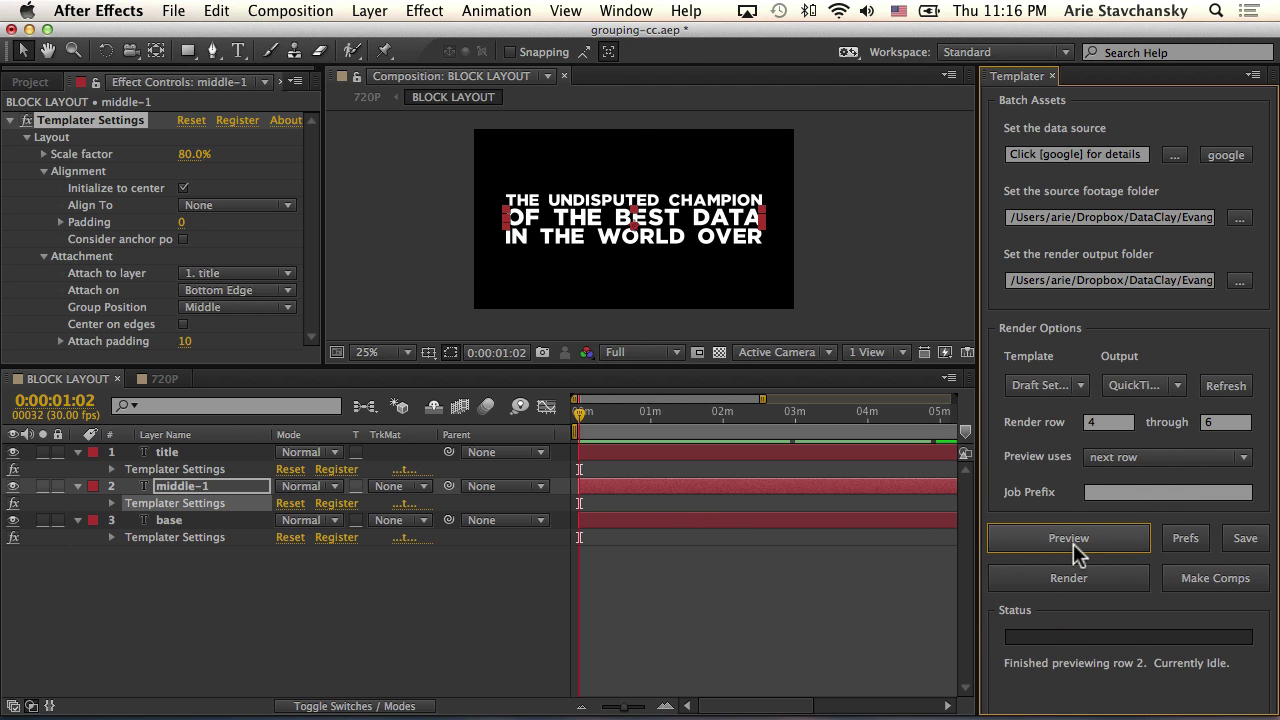
{"action": "left_click", "coordinate": [1073, 545]}
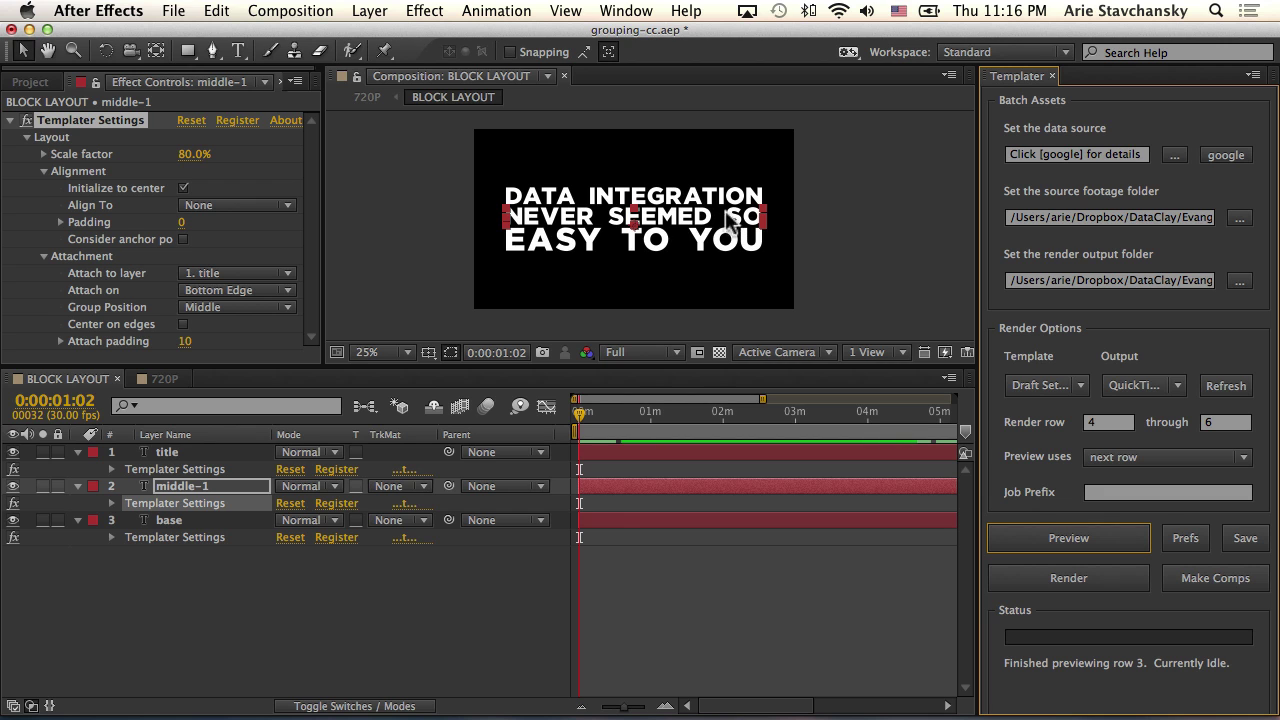
{"action": "left_click", "coordinate": [1058, 534]}
Switch to the 720P comp and preview rows 5, 2 and 3 there.
{"action": "left_click", "coordinate": [165, 379]}
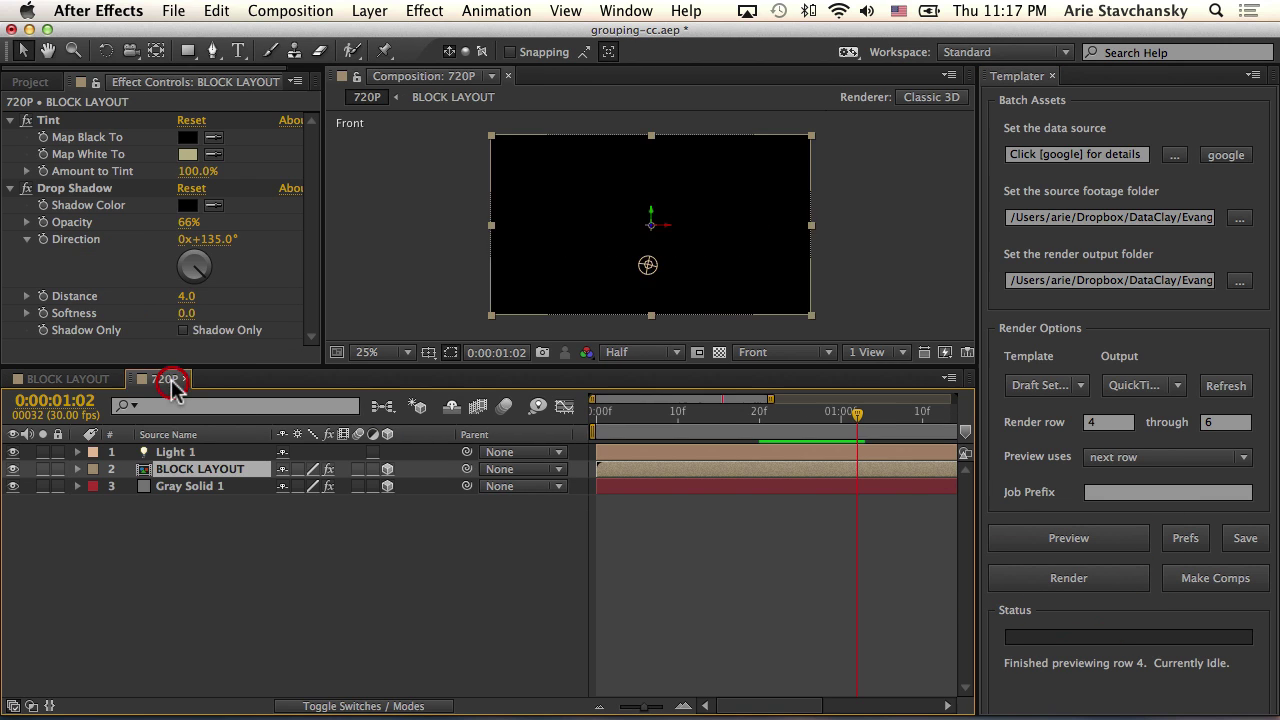
{"action": "left_click", "coordinate": [1057, 537]}
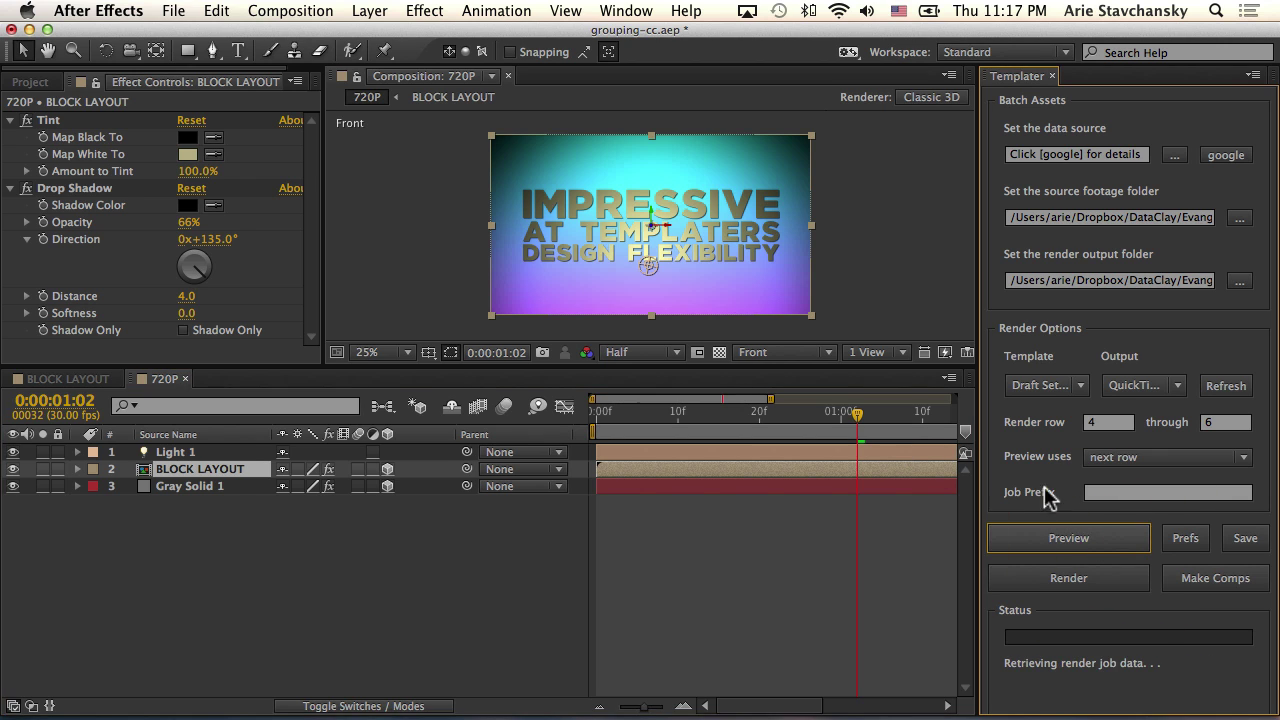
{"action": "left_click", "coordinate": [1076, 546]}
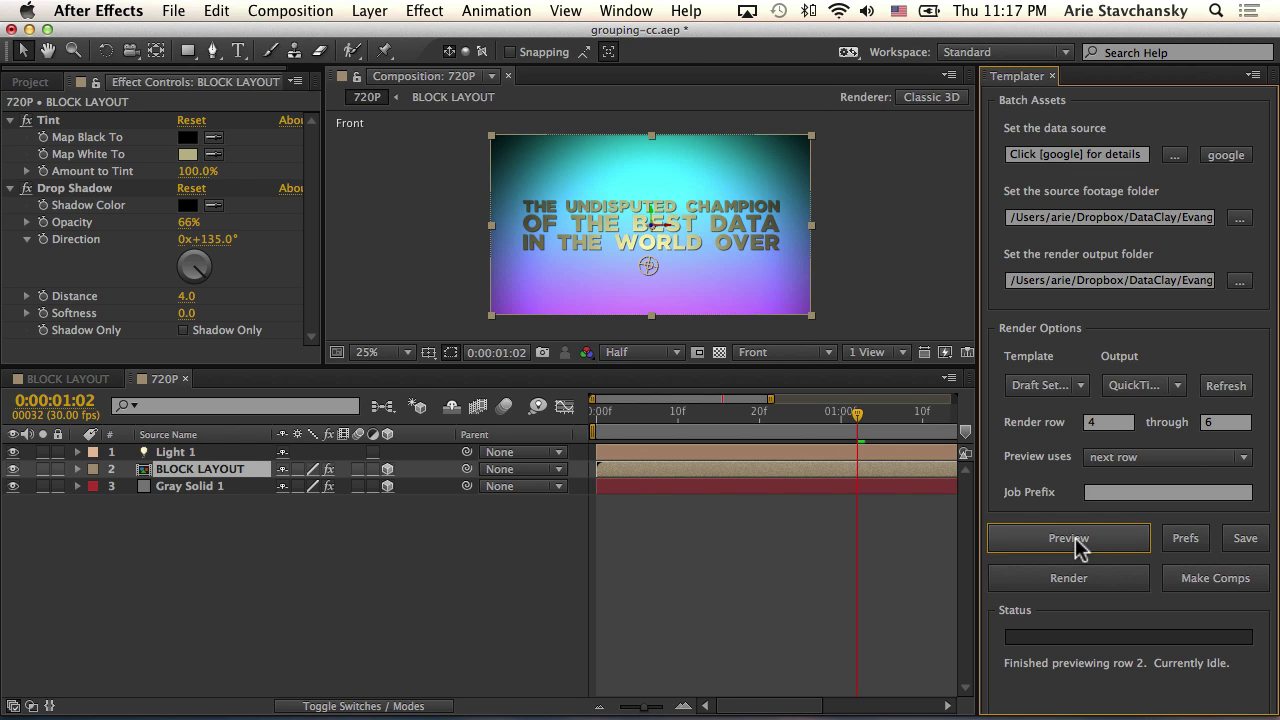
{"action": "left_click", "coordinate": [1078, 545]}
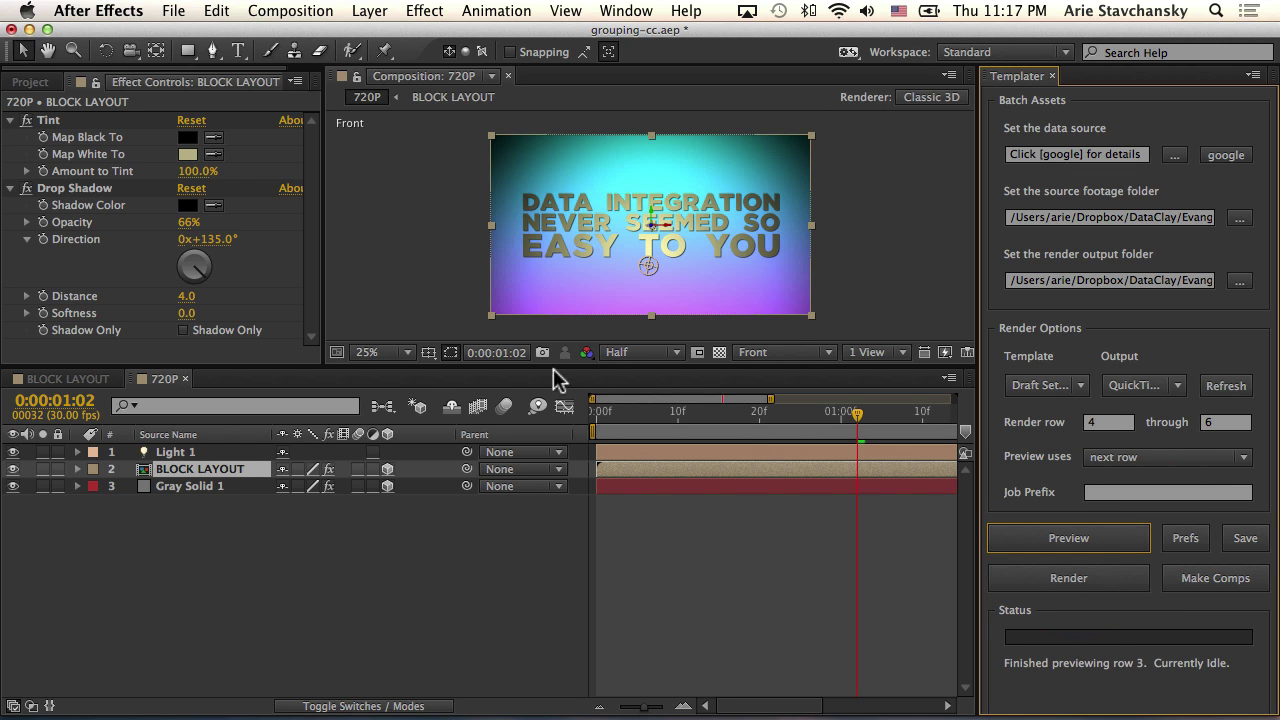
Deselect BLOCK LAYOUT, switch to the Unified Camera tool with C, and open the 3D view list.
{"action": "left_click", "coordinate": [845, 250]}
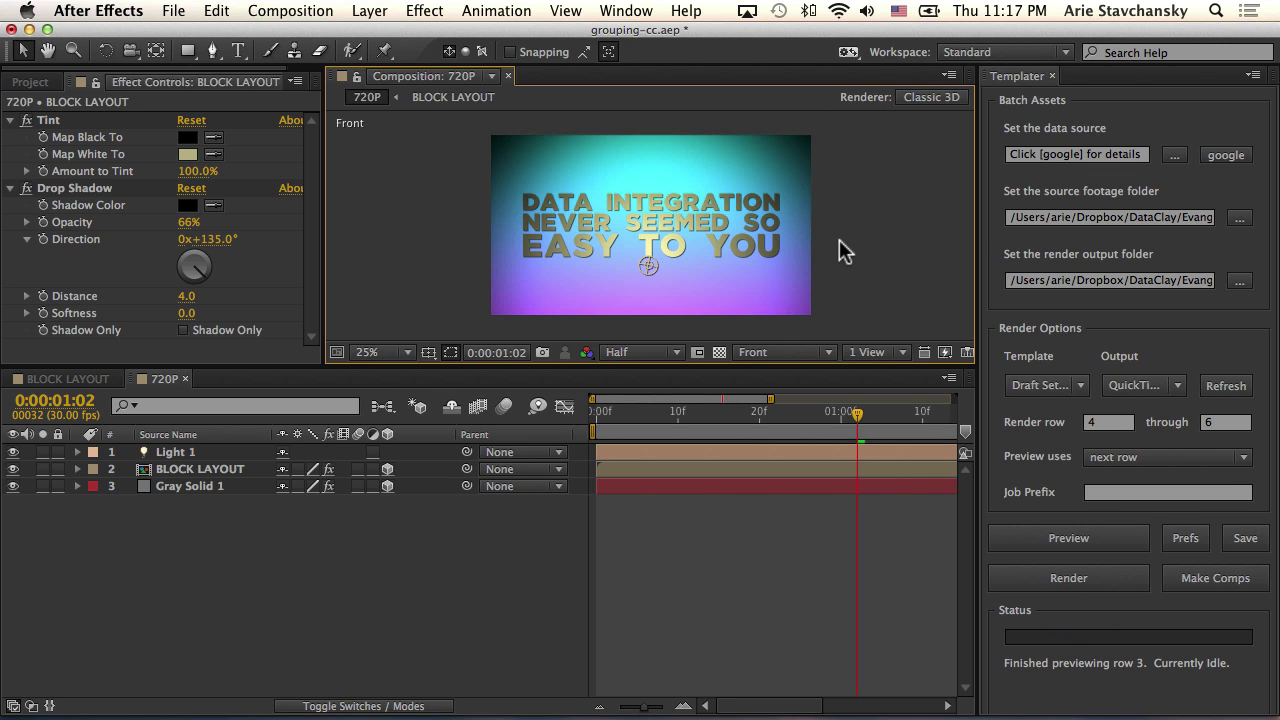
{"action": "key", "text": "c"}
{"action": "left_click", "coordinate": [768, 352]}
Switch the 720P comp to Custom View 1, orbit to angle the card, and preview rows 4 and 5.
{"action": "left_click", "coordinate": [793, 523]}
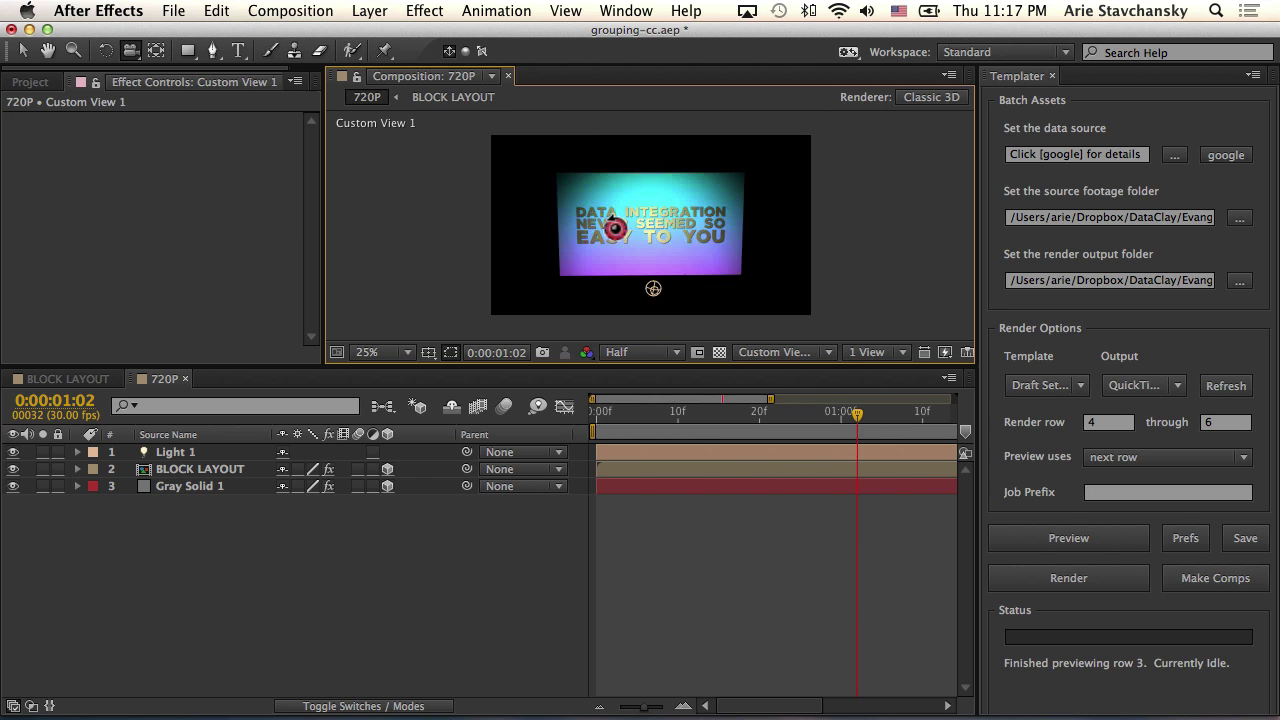
{"action": "left_click_drag", "start_coordinate": [575, 215], "coordinate": [915, 405]}
{"action": "left_click", "coordinate": [1080, 534]}
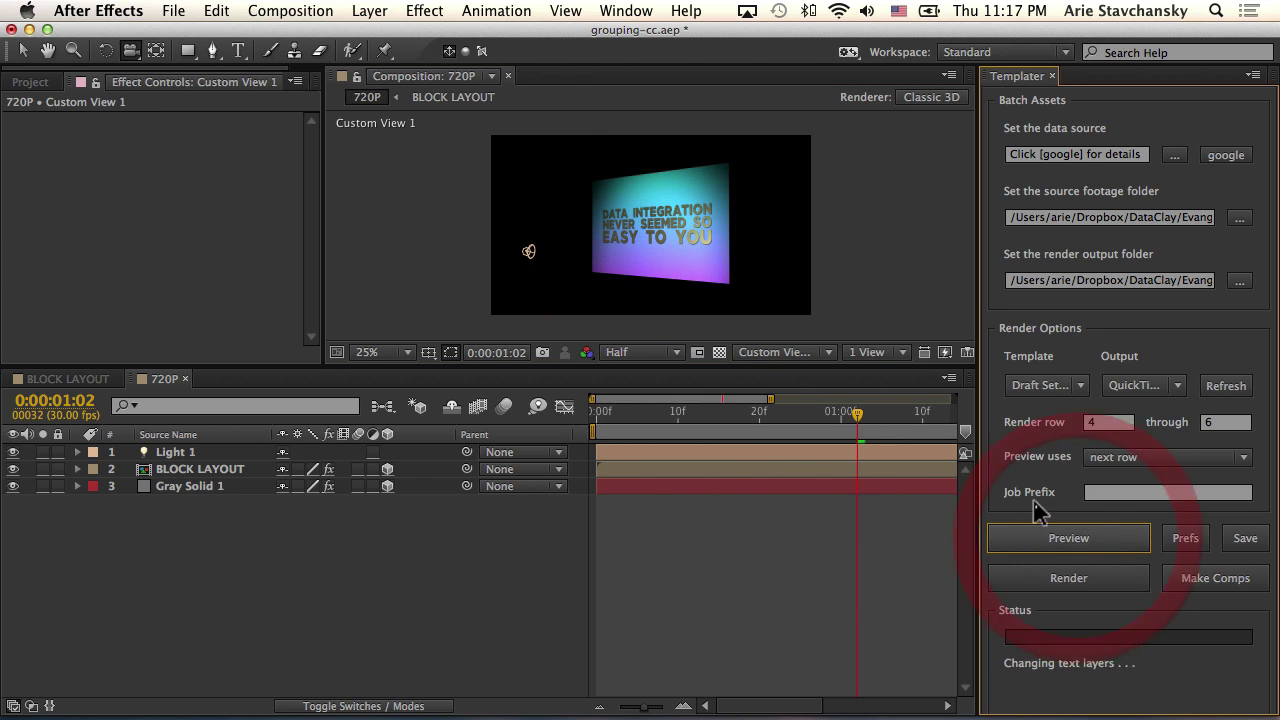
{"action": "left_click", "coordinate": [1088, 545]}
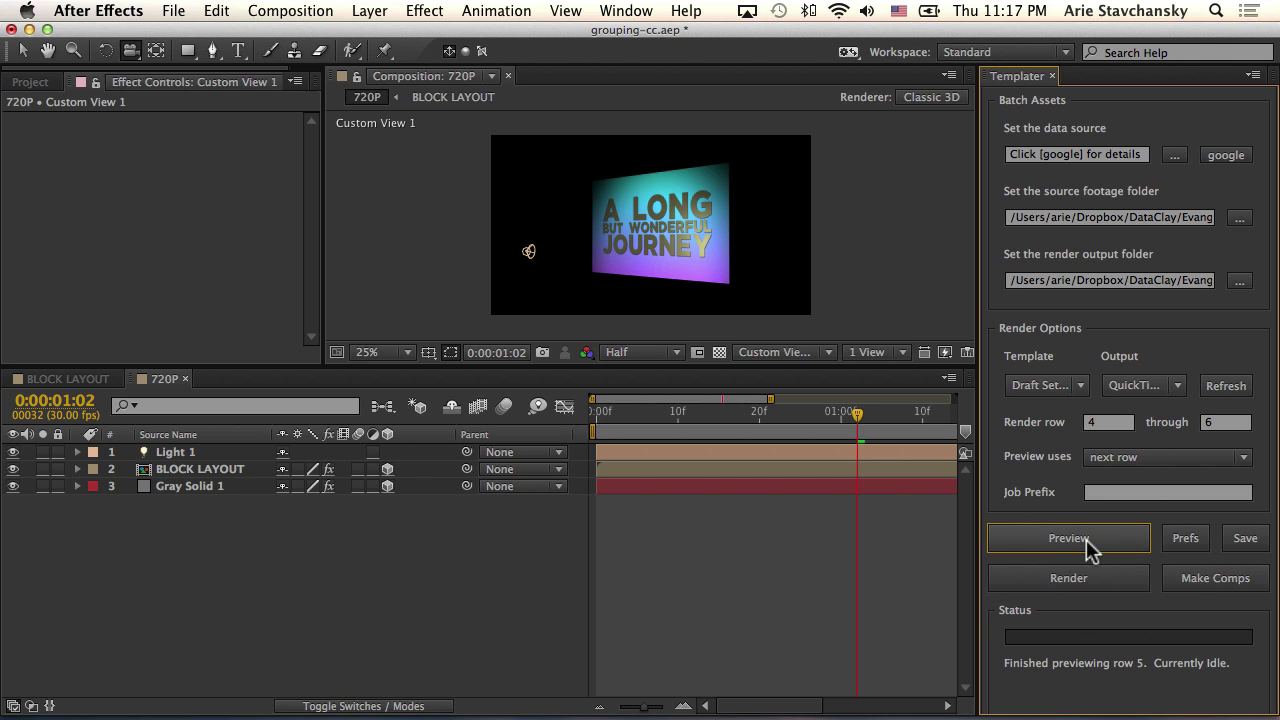
Zoom the view to 50%, orbit to a new card angle, and preview rows 2 and 3.
{"action": "key", "text": "period"}
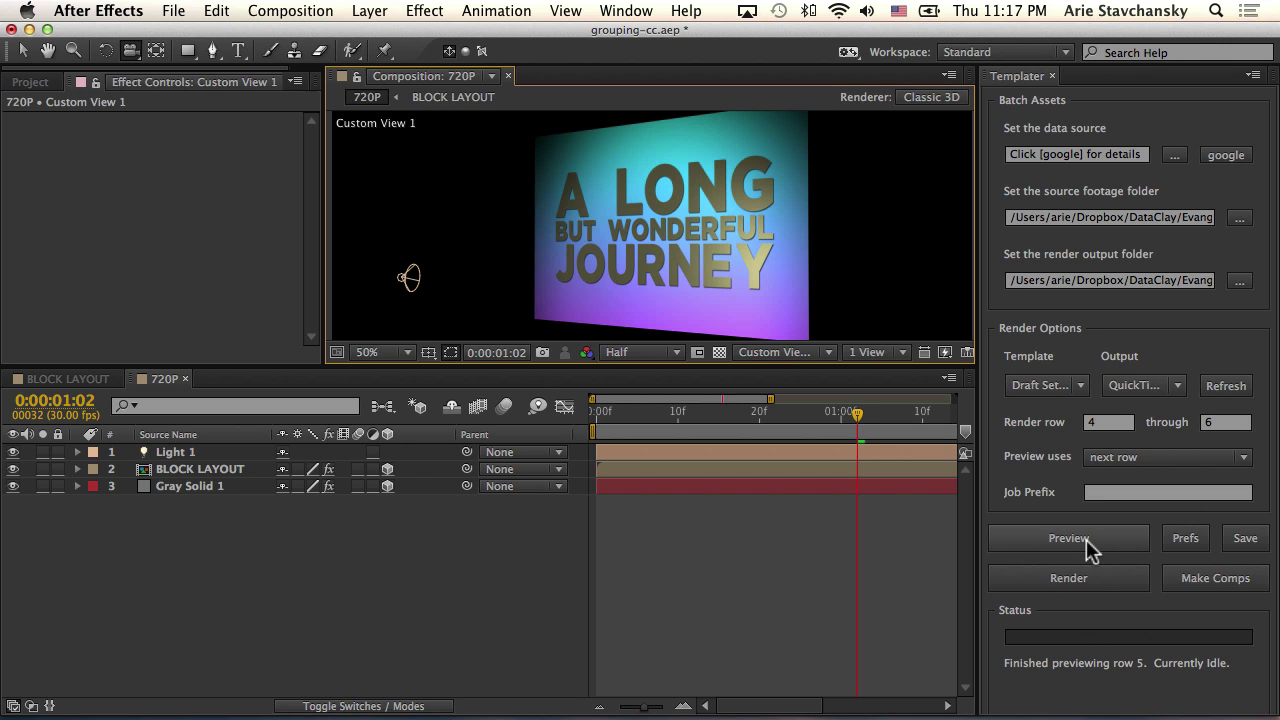
{"action": "left_click", "coordinate": [1086, 539]}
{"action": "left_click_drag", "start_coordinate": [575, 228], "coordinate": [645, 258]}
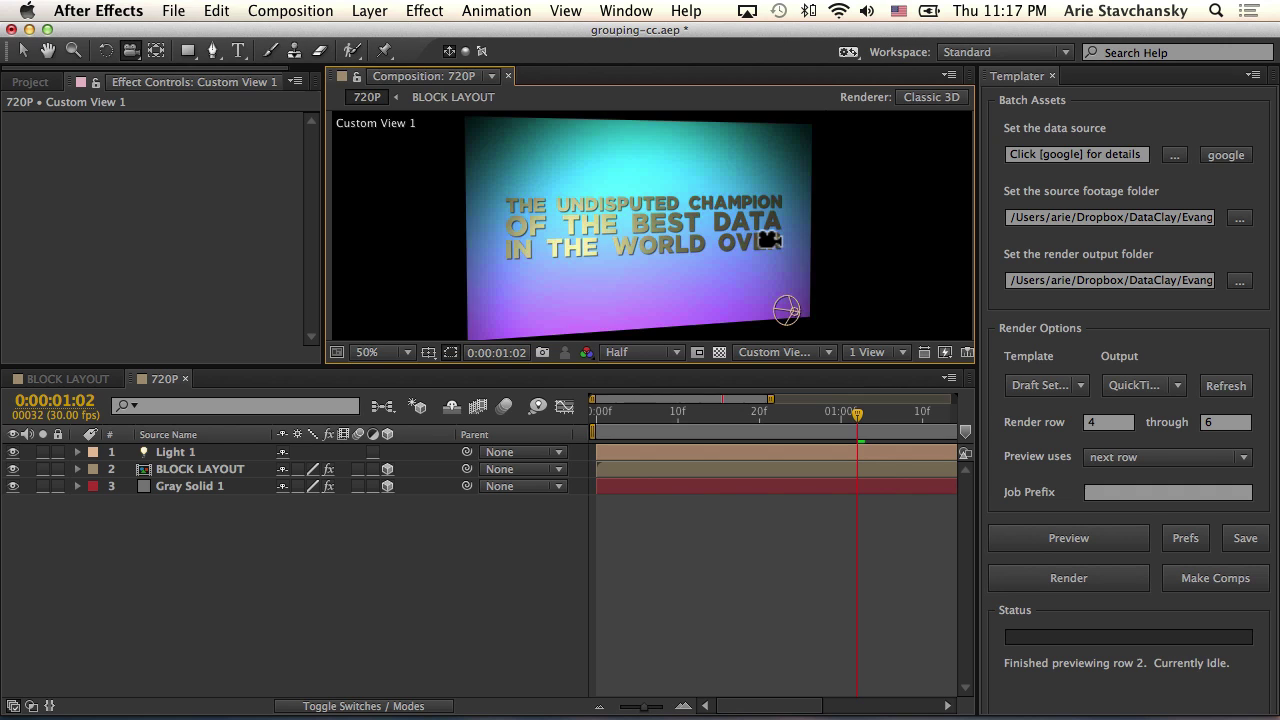
{"action": "left_click", "coordinate": [1038, 538]}
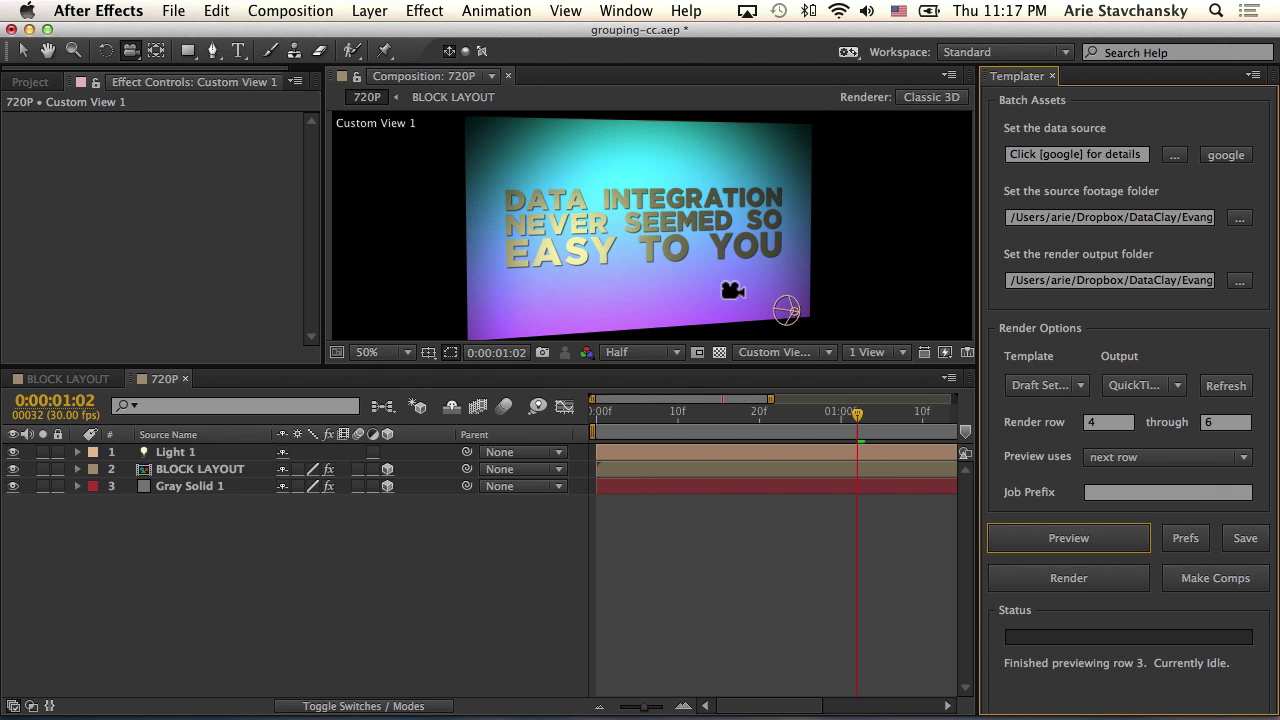